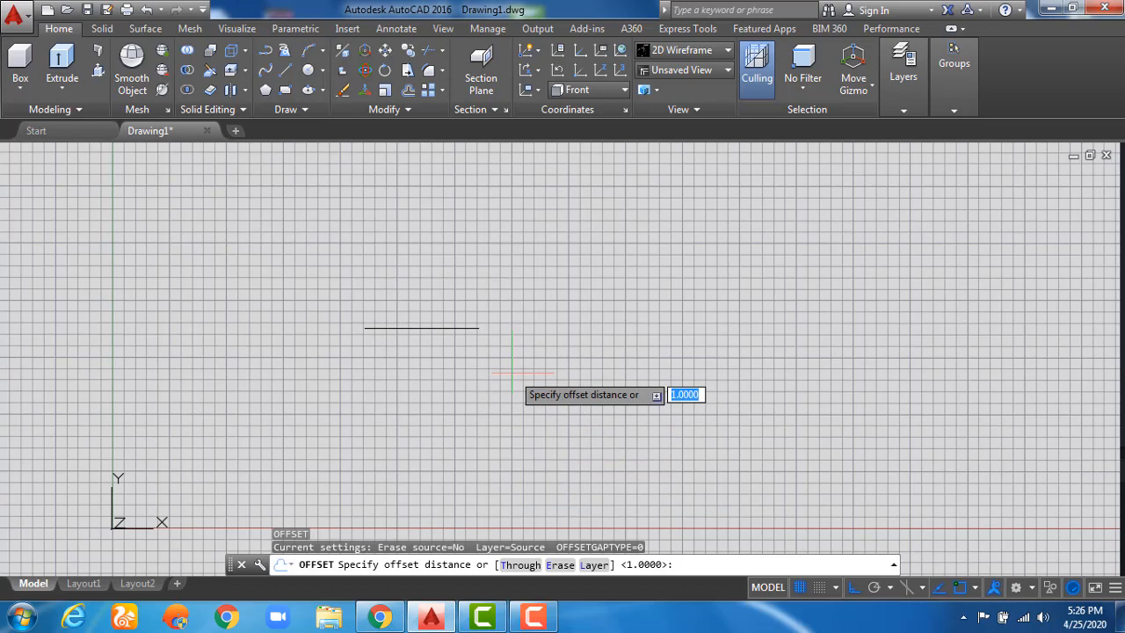
Step: Offset the horizontal line downward twice by 1 unit to make three evenly spaced parallel lines
key(Return)
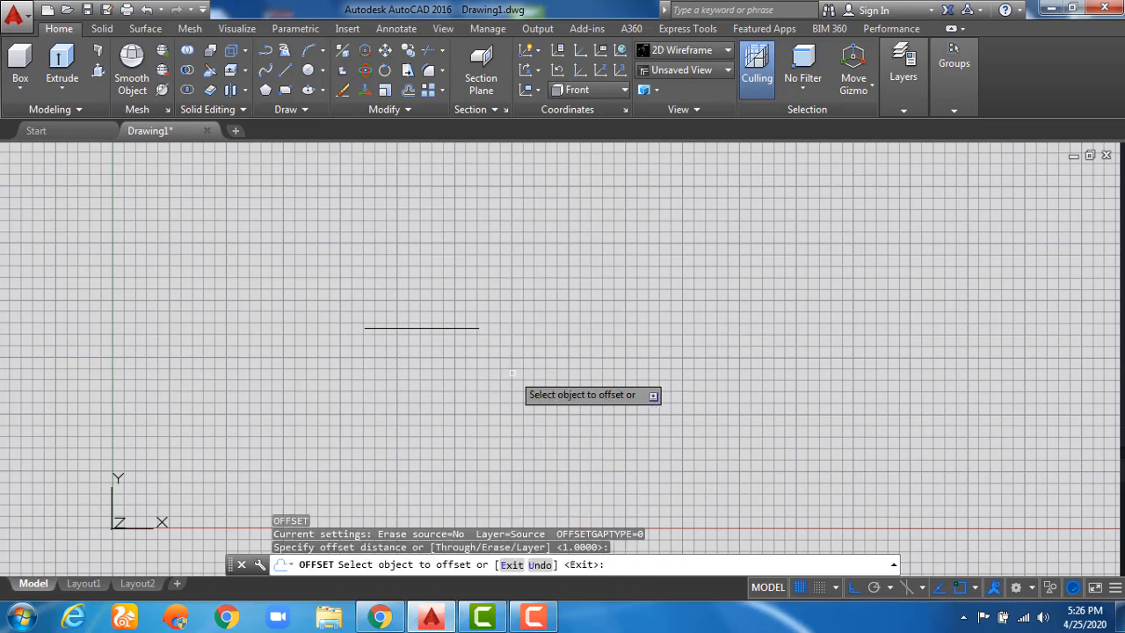
click(456, 328)
click(461, 376)
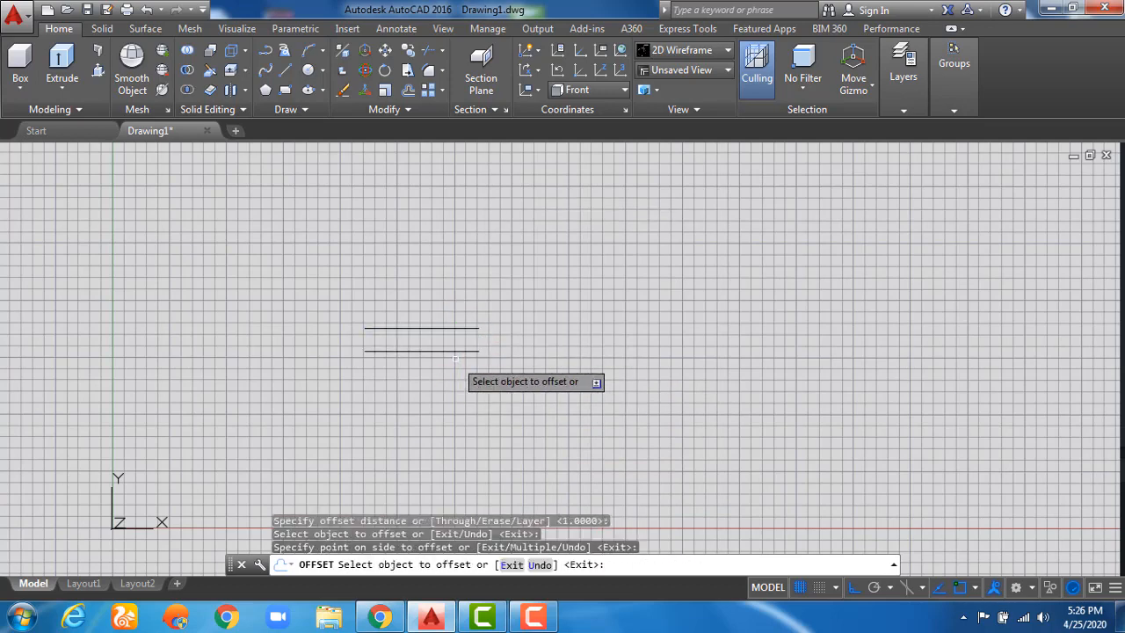
click(456, 351)
click(473, 411)
key(Return)
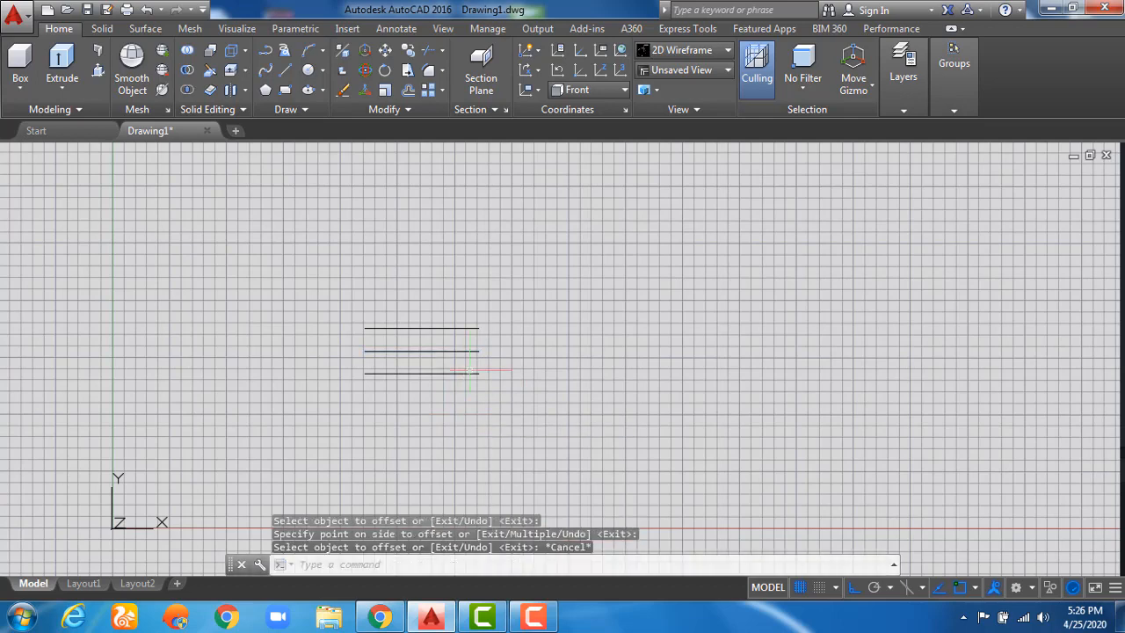
Step: Draw a polyline arc connecting the right ends of the upper and lower lines
scroll(451, 362, up, 4)
text(PL)
key(Return)
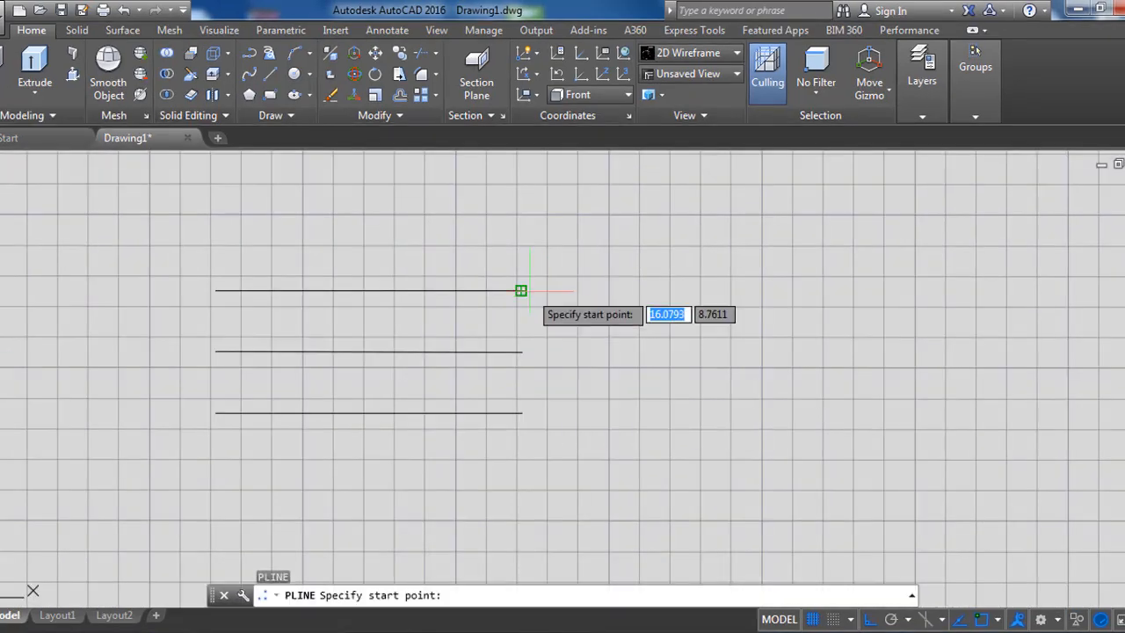
click(521, 290)
text(a)
key(Return)
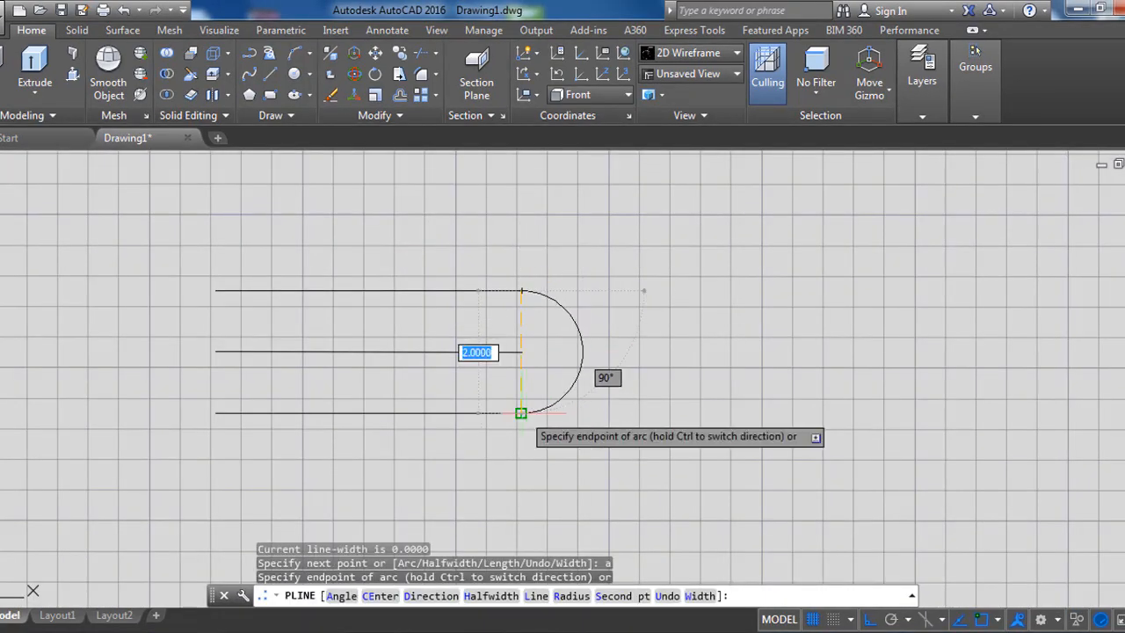
click(521, 413)
key(Return)
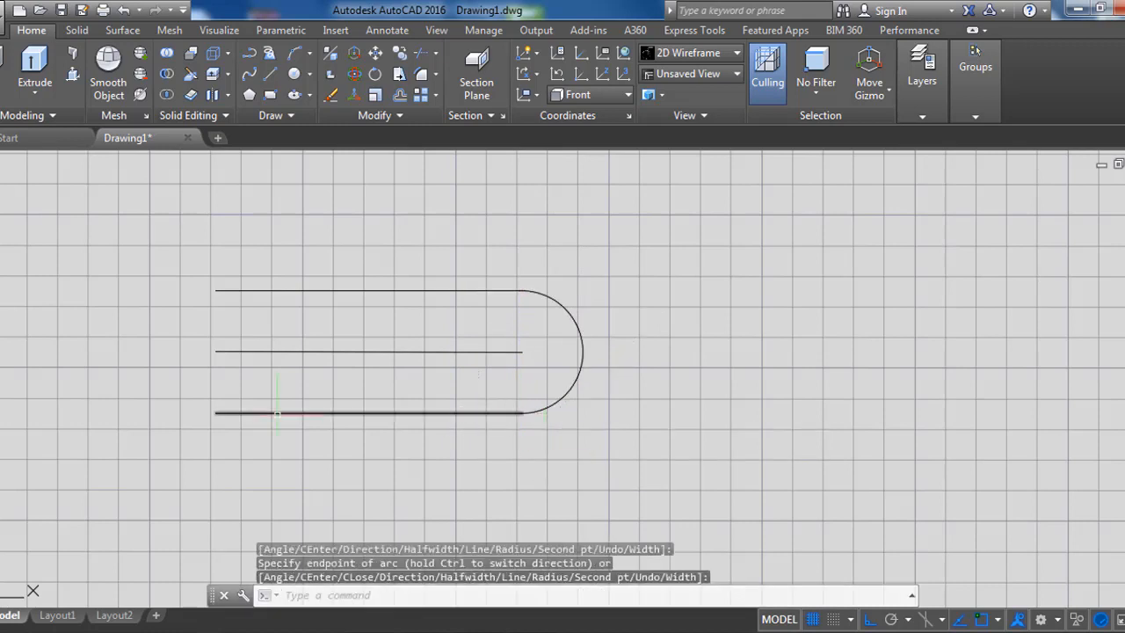
Step: Draw a polyline arc connecting the left ends of the upper and middle lines
key(Return)
click(215, 290)
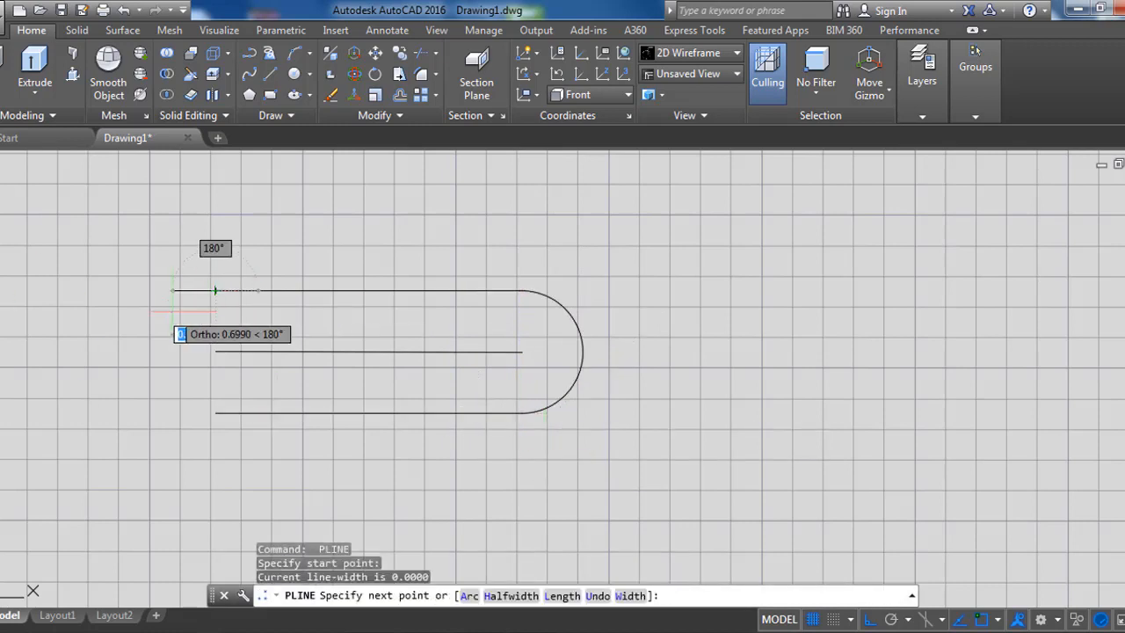
text(a)
key(Return)
click(216, 351)
key(Return)
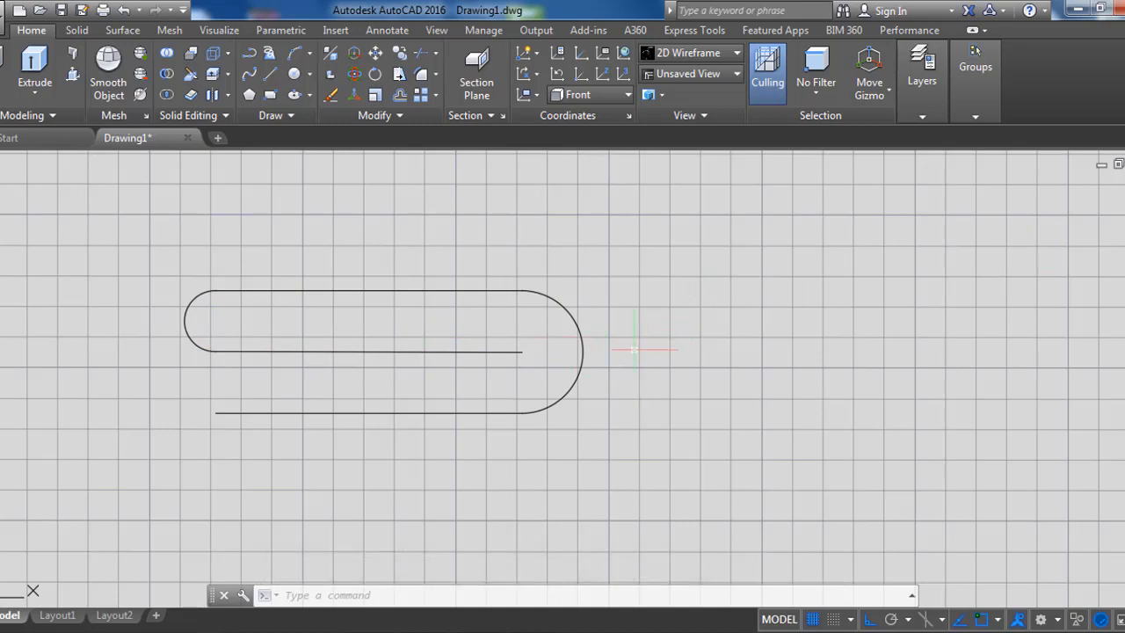
Step: Join the three lines and two arcs into a single polyline
text(j)
key(Return)
click(623, 205)
click(118, 428)
key(Return)
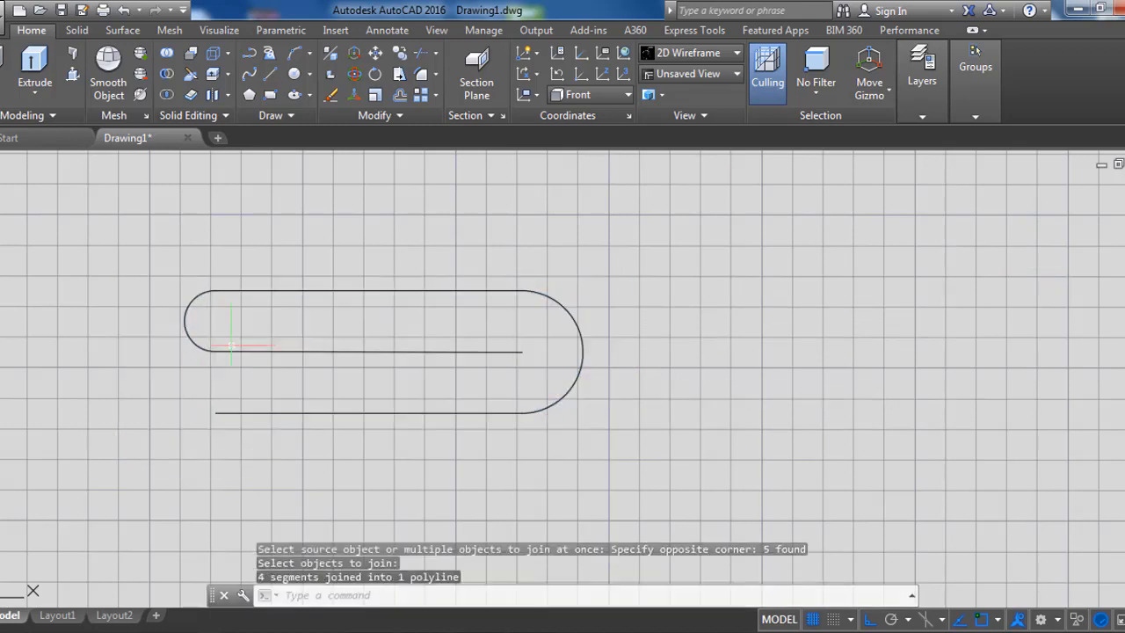
text(o)
key(Return)
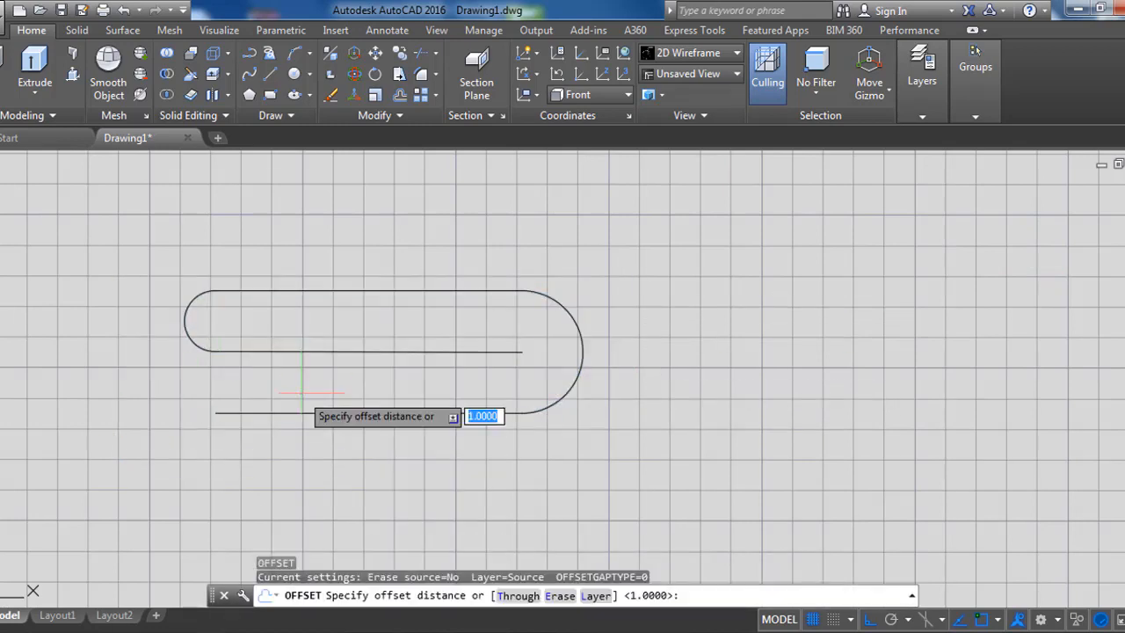
text(.2)
key(Return)
click(263, 412)
key(Escape)
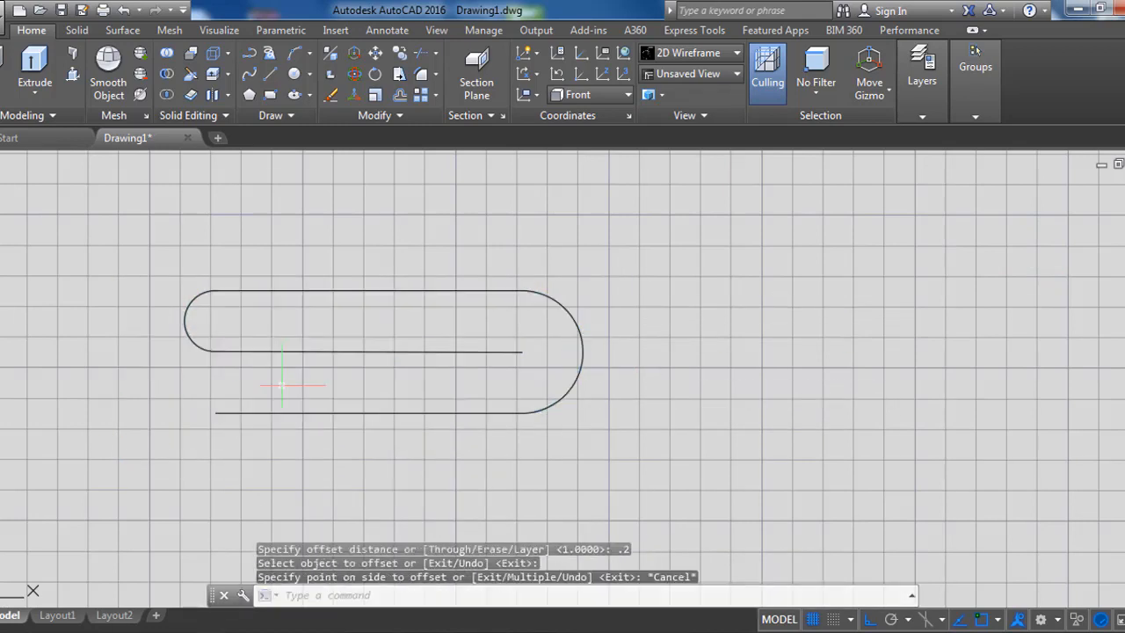
Step: Offset the joined polyline outward by 0.1 to give the profile its thickness
key(Return)
text(.1)
key(Return)
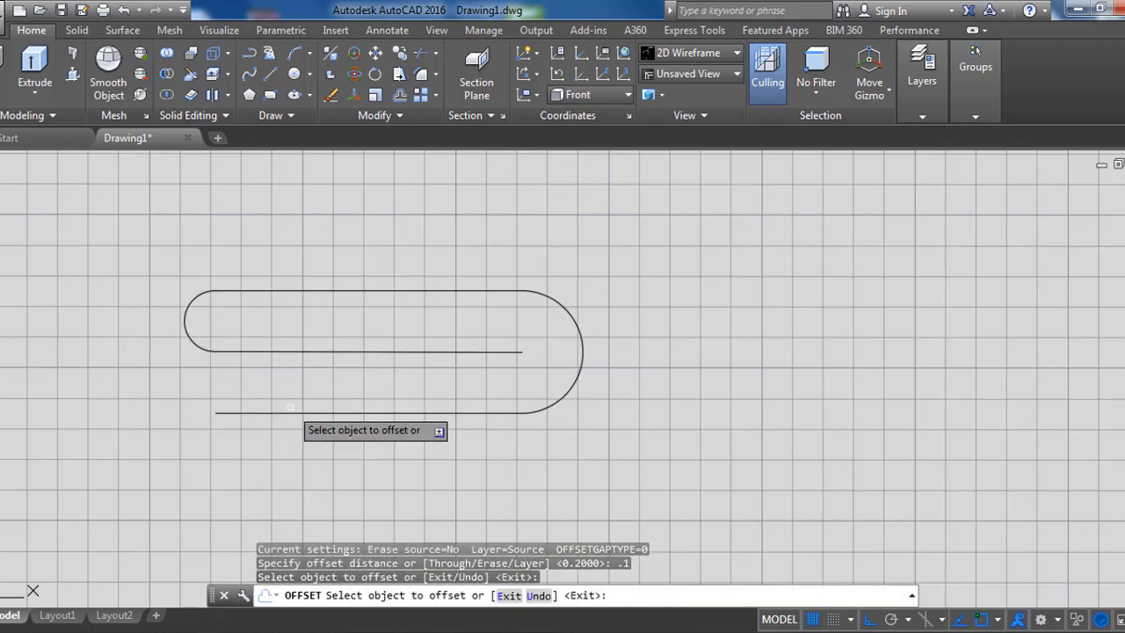
click(289, 413)
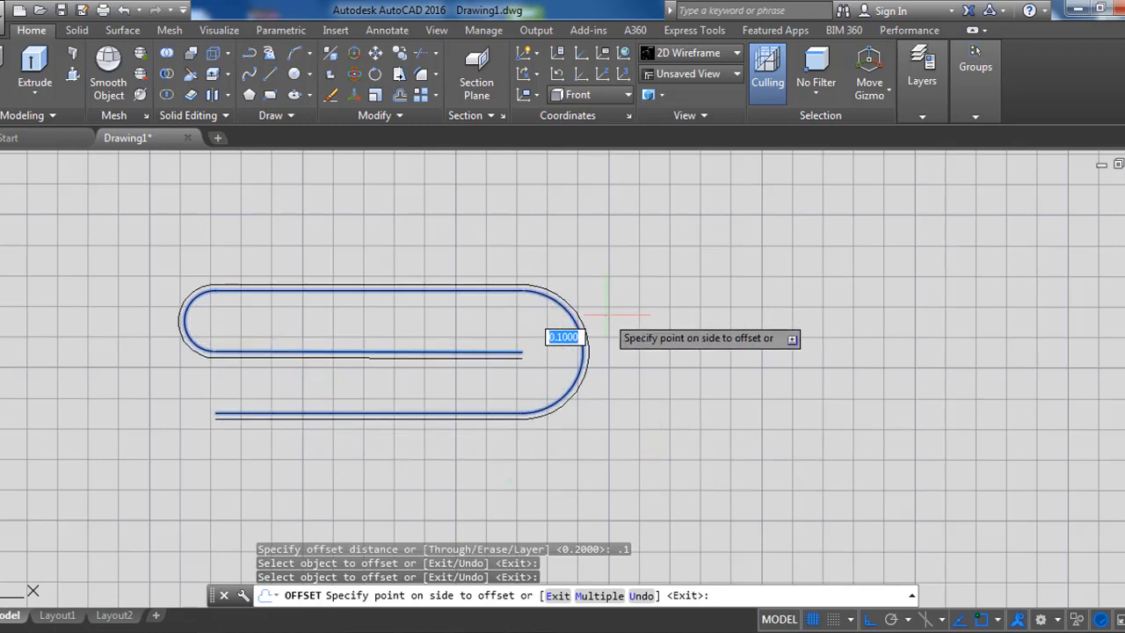
scroll(567, 330, up, 3)
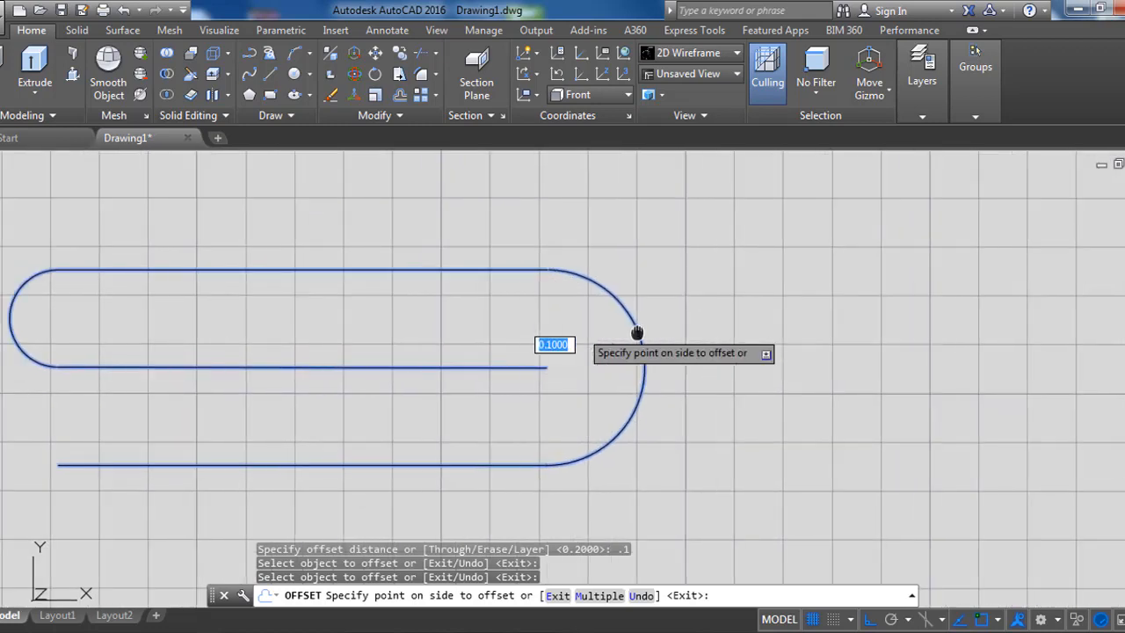
click(731, 335)
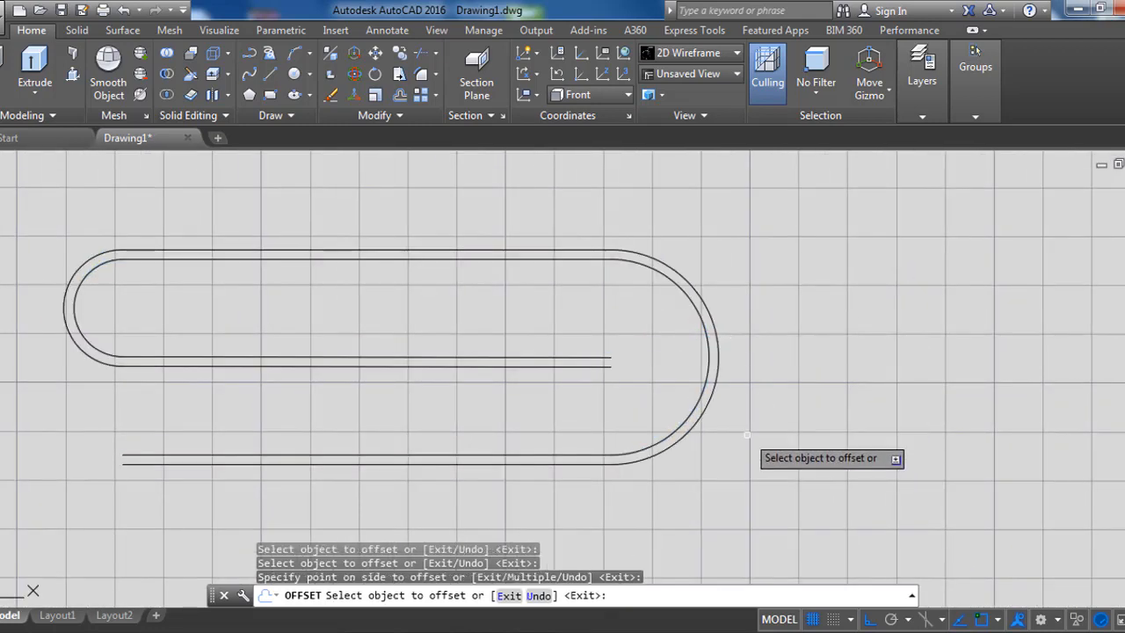
key(Escape)
Step: Close both open ends of the double outline with short lines at the middle and lower strips
text(l)
key(Return)
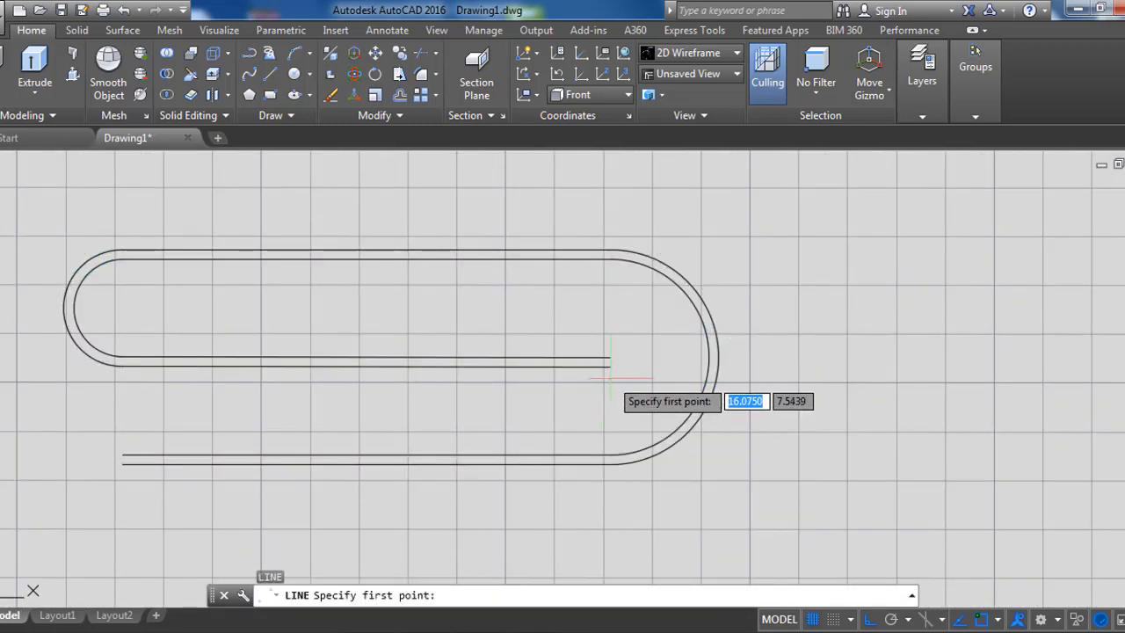
click(613, 367)
click(611, 358)
key(Return)
key(Return)
click(122, 464)
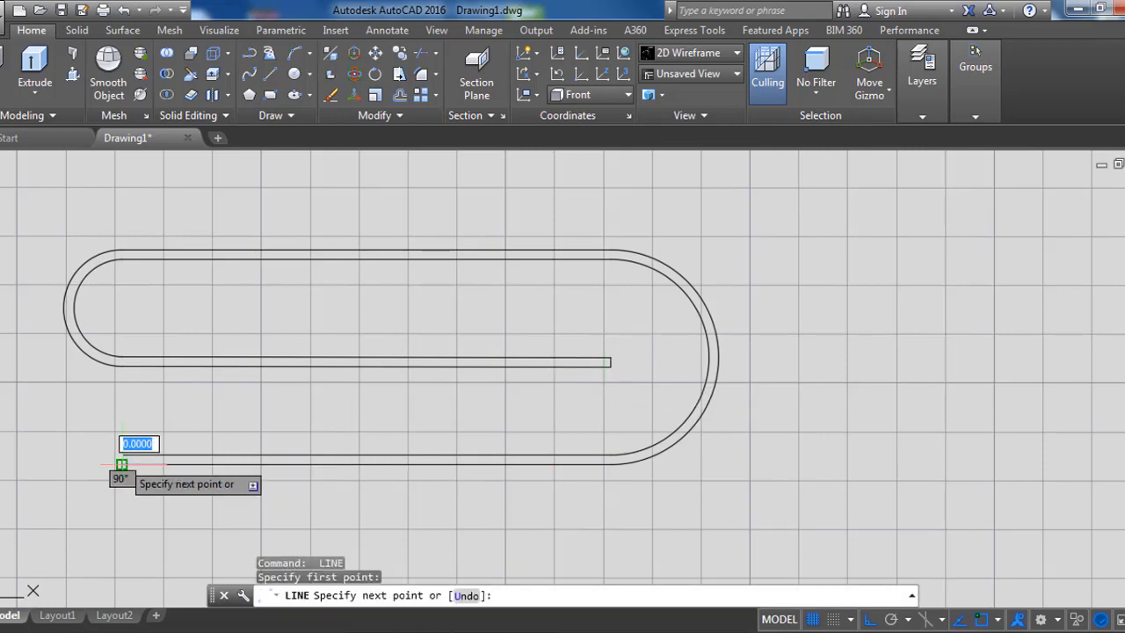
click(122, 455)
key(Return)
Step: Orbit to a 3D view of the profile and set the coordinate system to World
shift+middle_drag(277, 419, 446, 435)
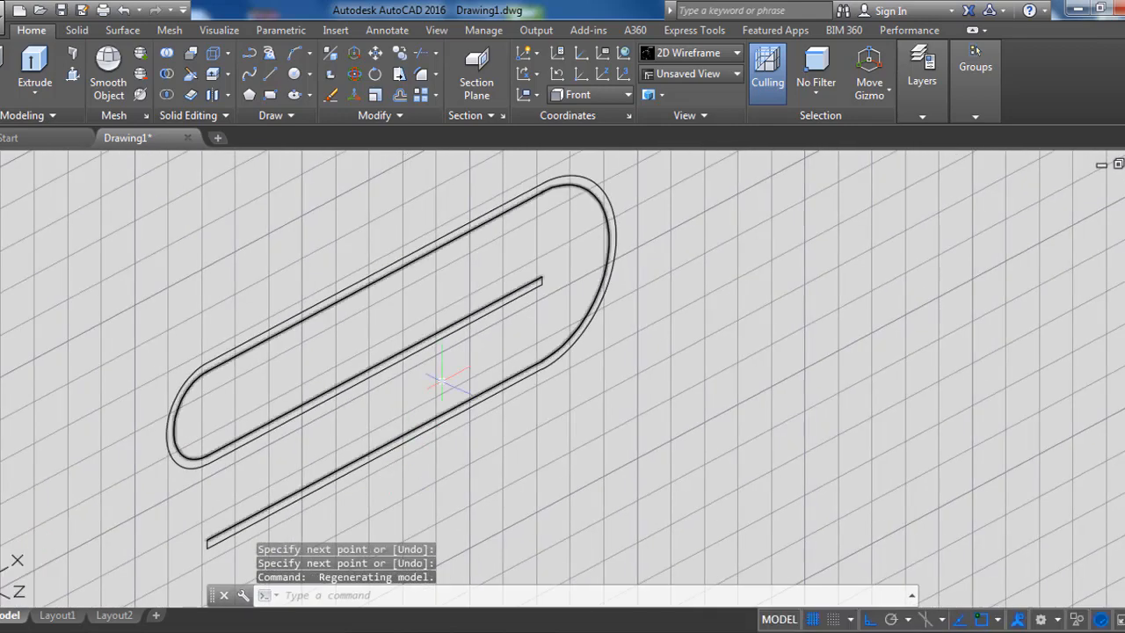
click(591, 95)
click(584, 113)
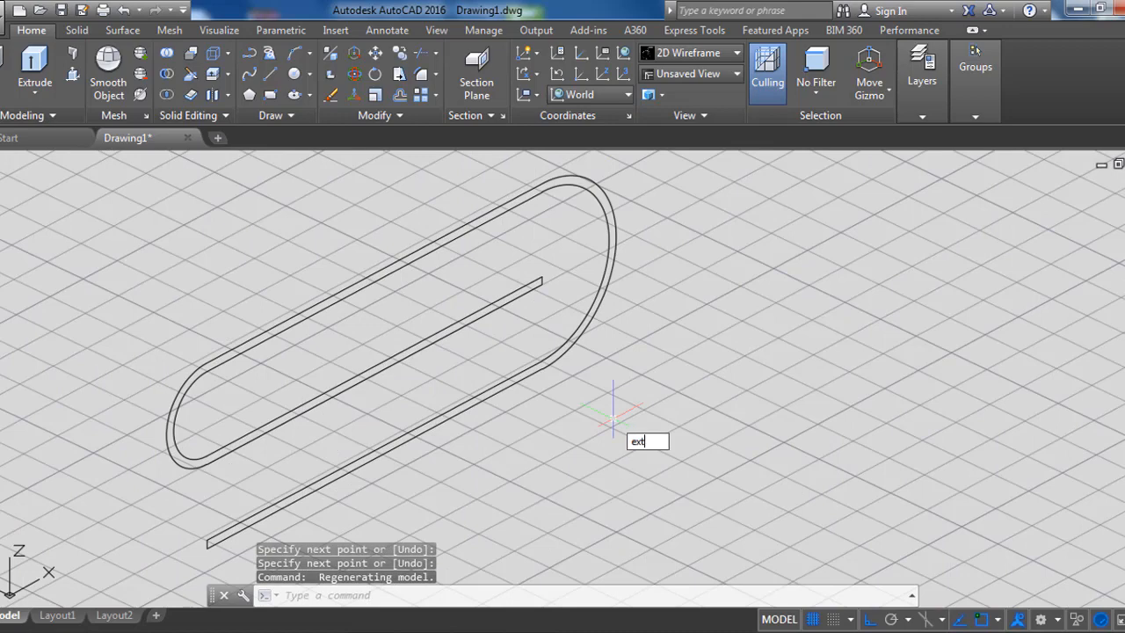
Step: Join the inner and outer polylines with the two end lines into one closed profile
key(Return)
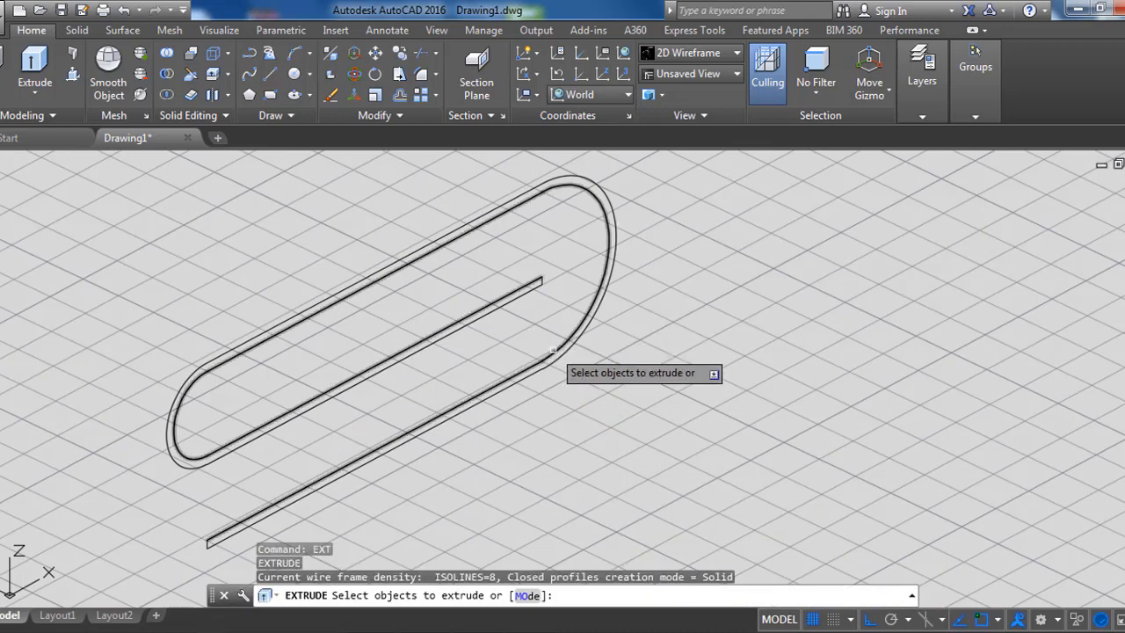
key(Escape)
key(Return)
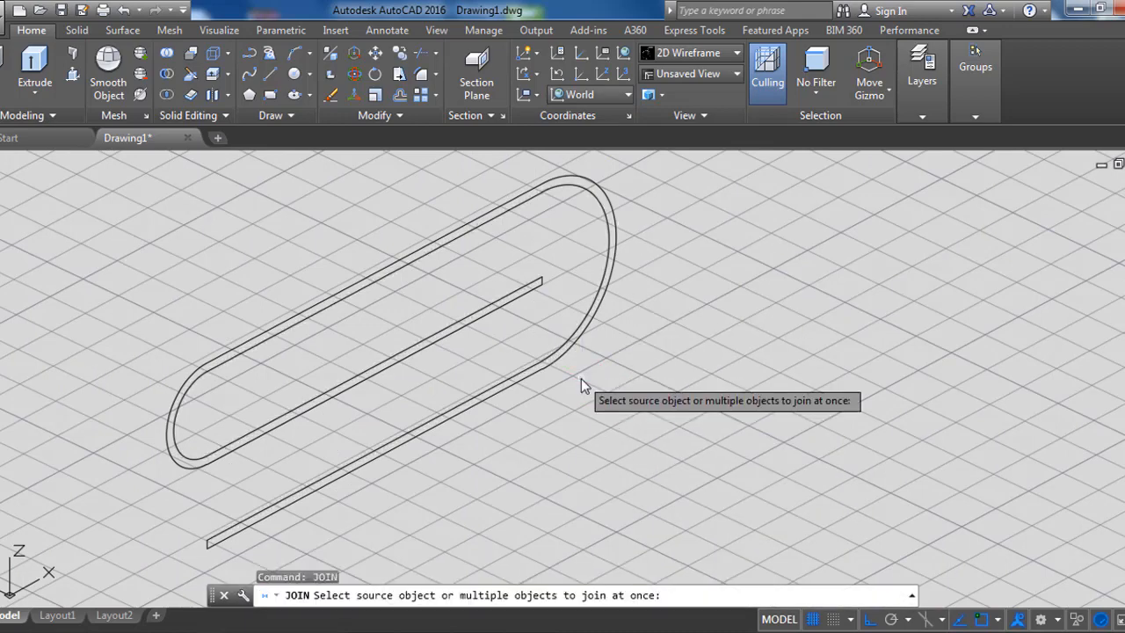
click(181, 241)
click(327, 327)
click(598, 410)
click(138, 469)
click(138, 468)
click(233, 562)
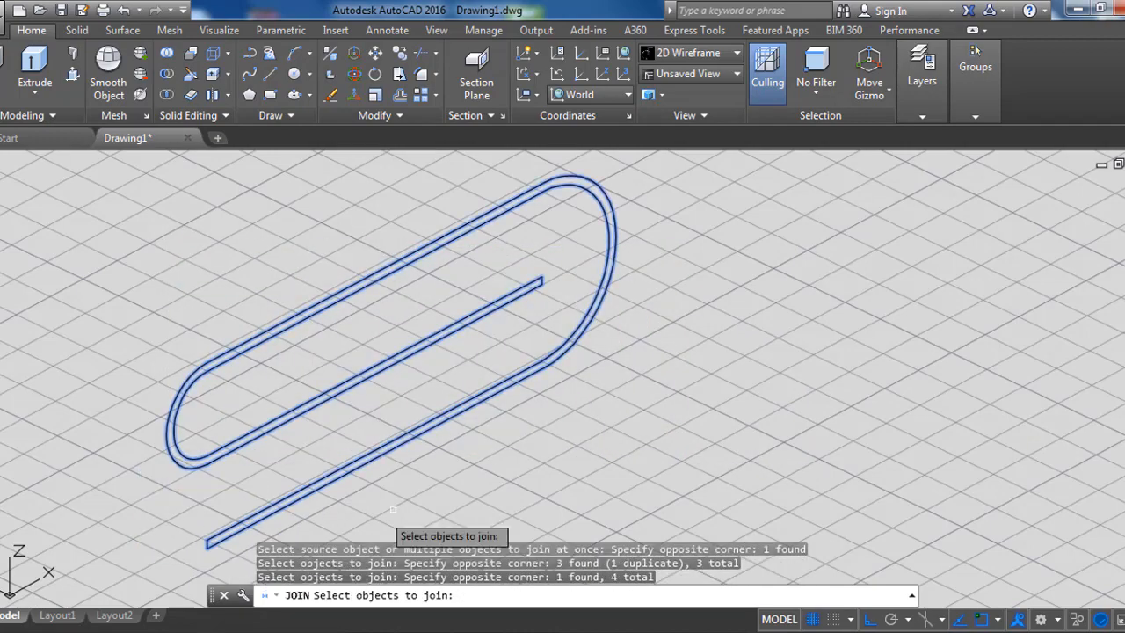
key(Return)
Step: Extrude the closed profile to a height of 3
text(ext)
key(Return)
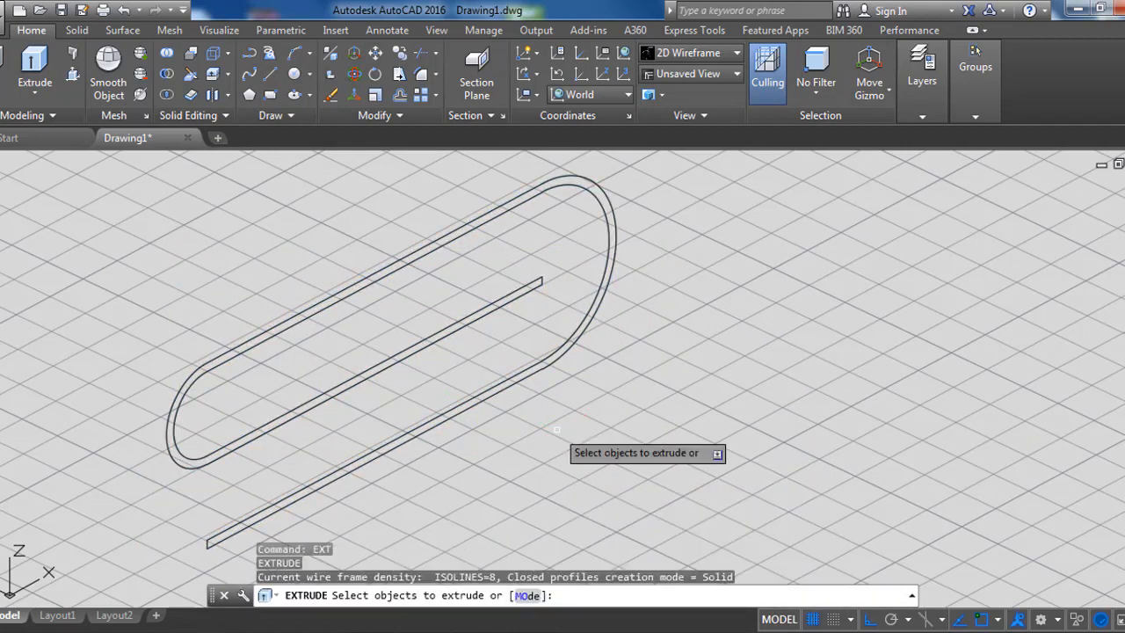
click(536, 362)
key(Return)
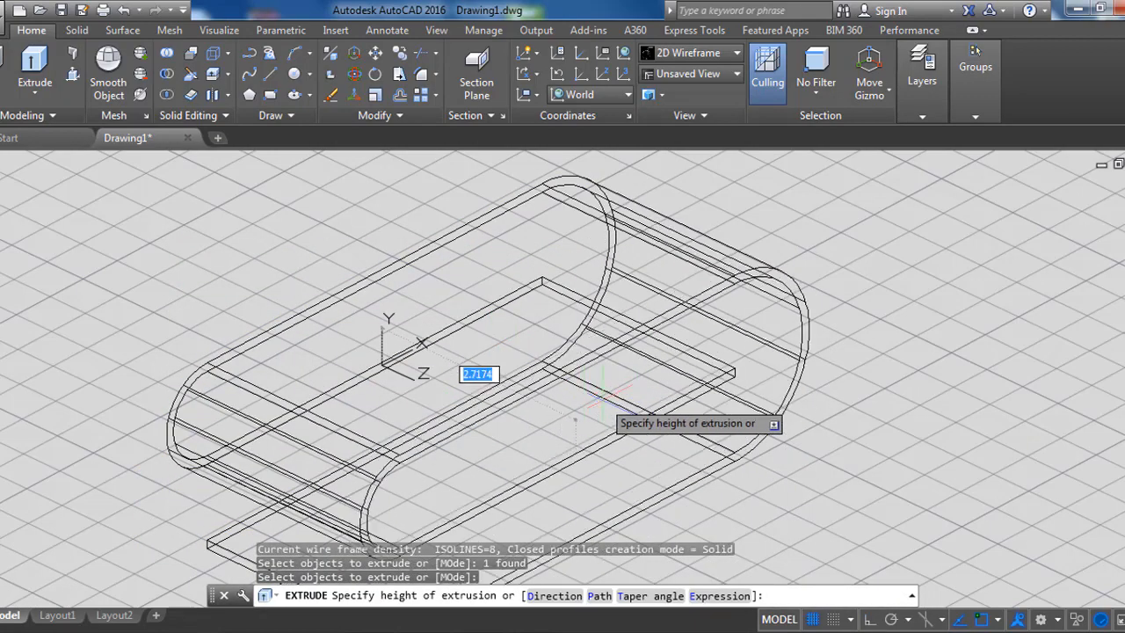
shift+middle_drag(607, 389, 432, 311)
text(3)
key(Return)
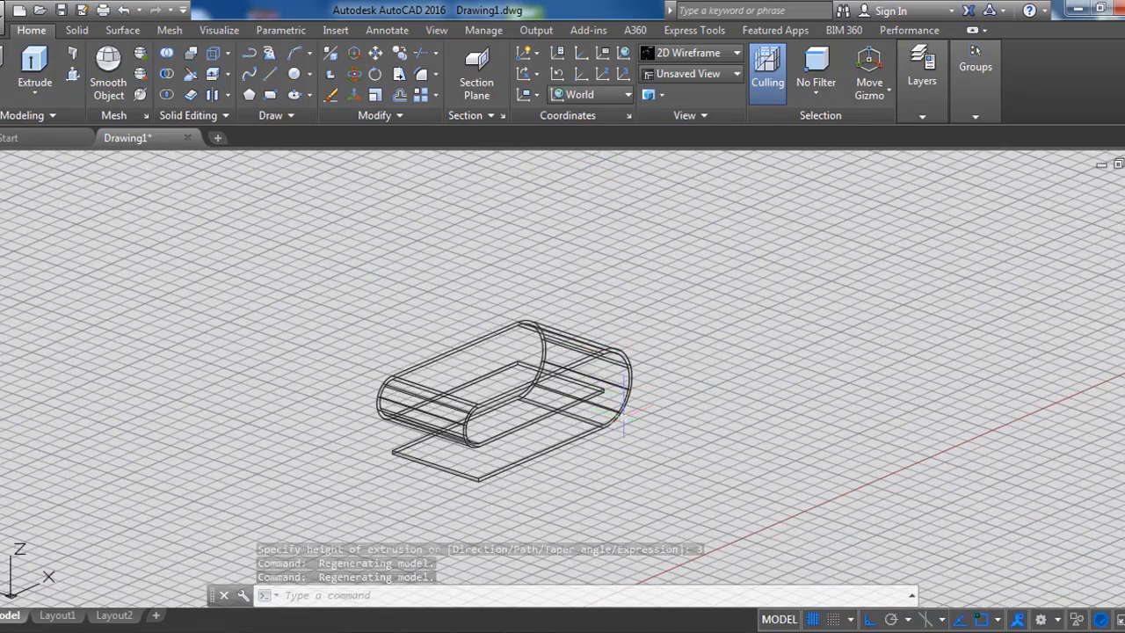
Step: Draw a circle of radius 0.2 centred on the underside corner of the middle plate where the small bend ends
scroll(601, 472, up, 4)
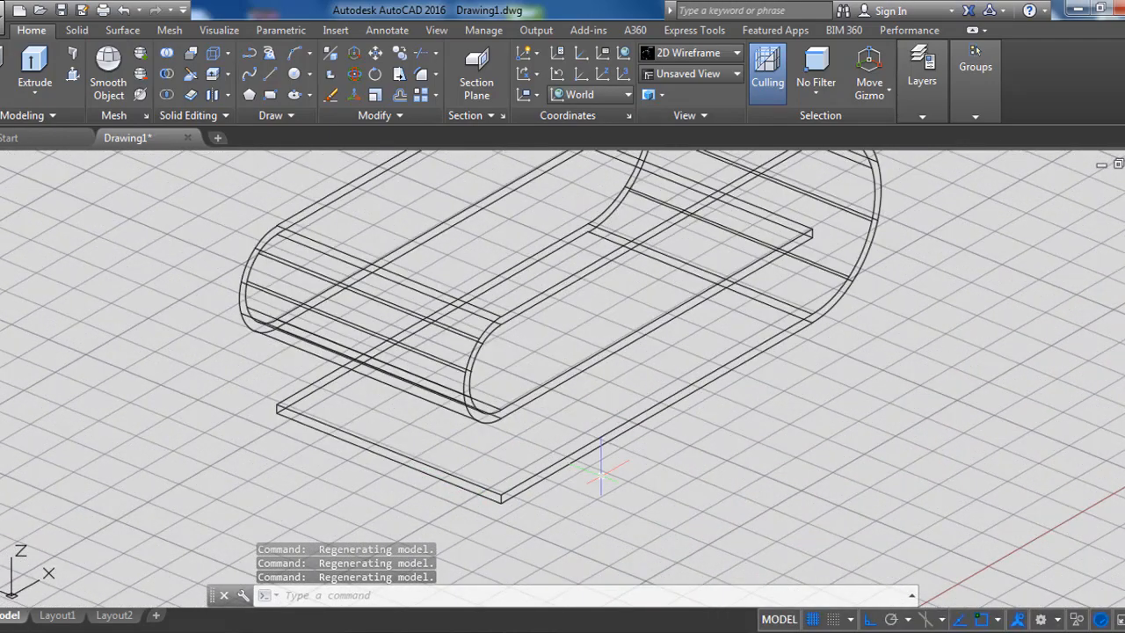
scroll(535, 443, down, 4)
scroll(475, 309, up, 2)
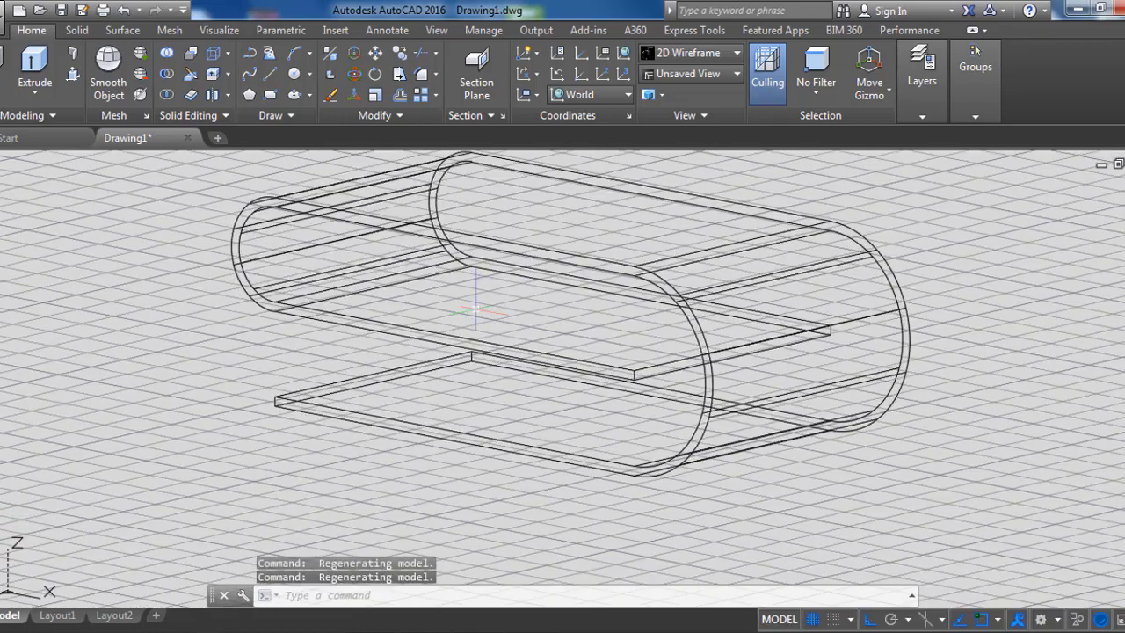
key(Return)
scroll(469, 259, up, 3)
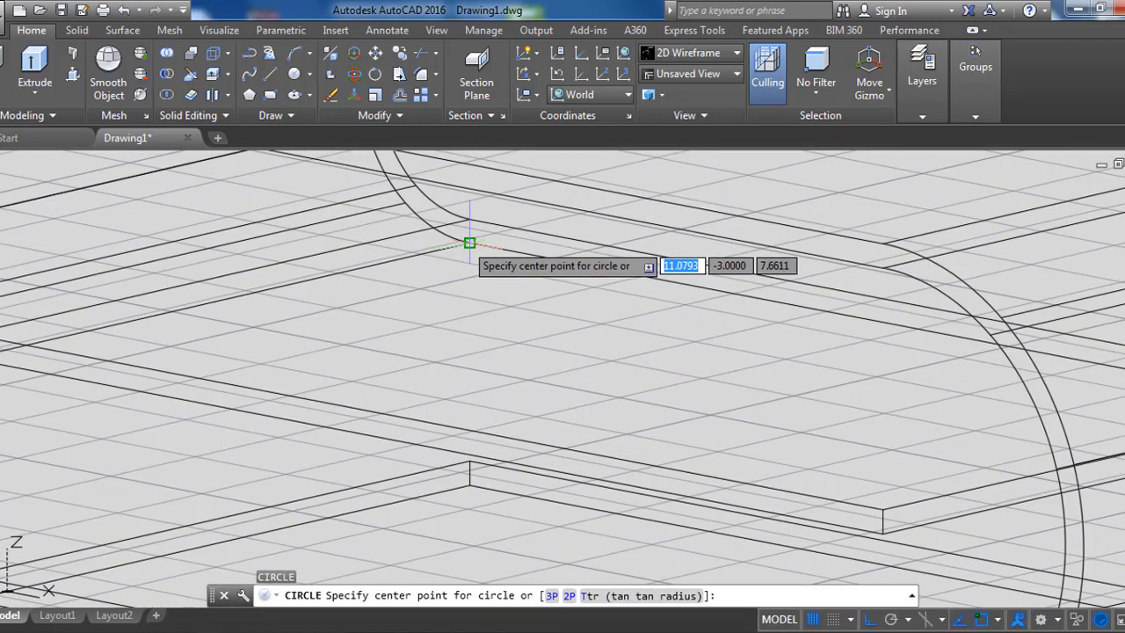
click(471, 244)
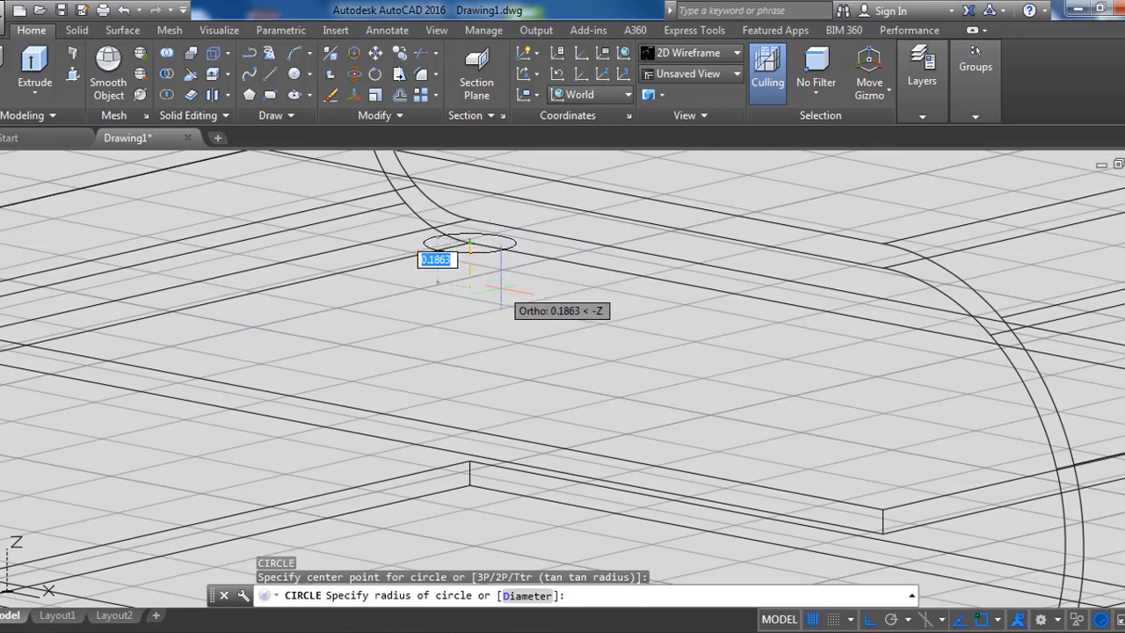
scroll(500, 296, up, 1)
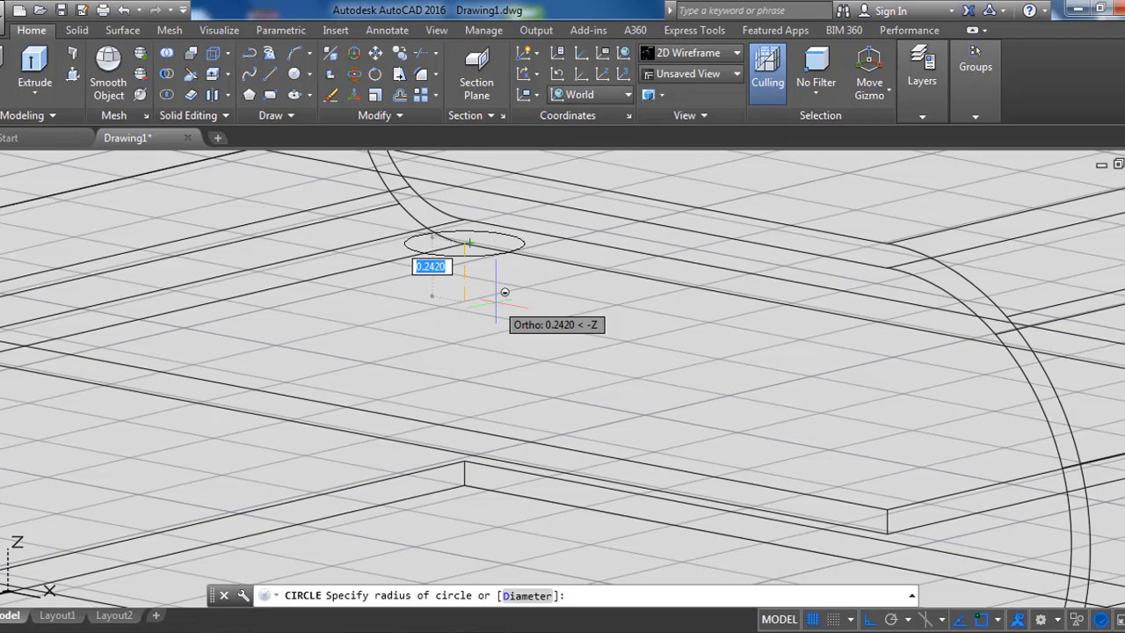
text(.2)
key(Return)
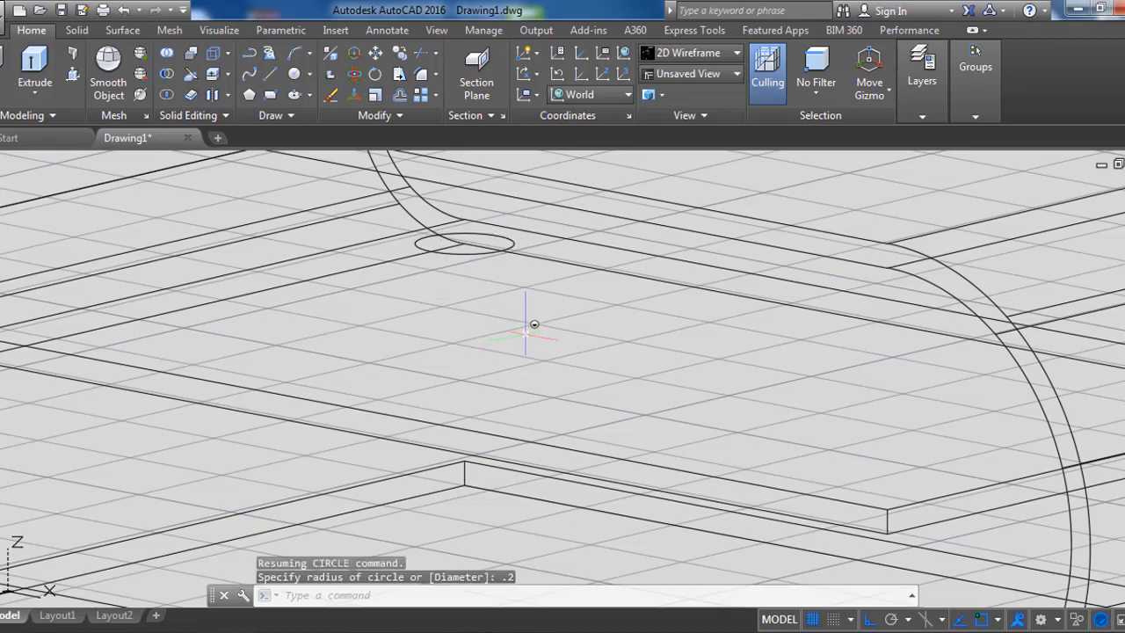
Step: Move the circle along the plate's long edge, away from the small bend, with the coordinate system set to World
shift+middle_drag(524, 242, 559, 331)
click(624, 94)
click(582, 111)
shift+middle_drag(652, 296, 660, 422)
text(m)
key(Return)
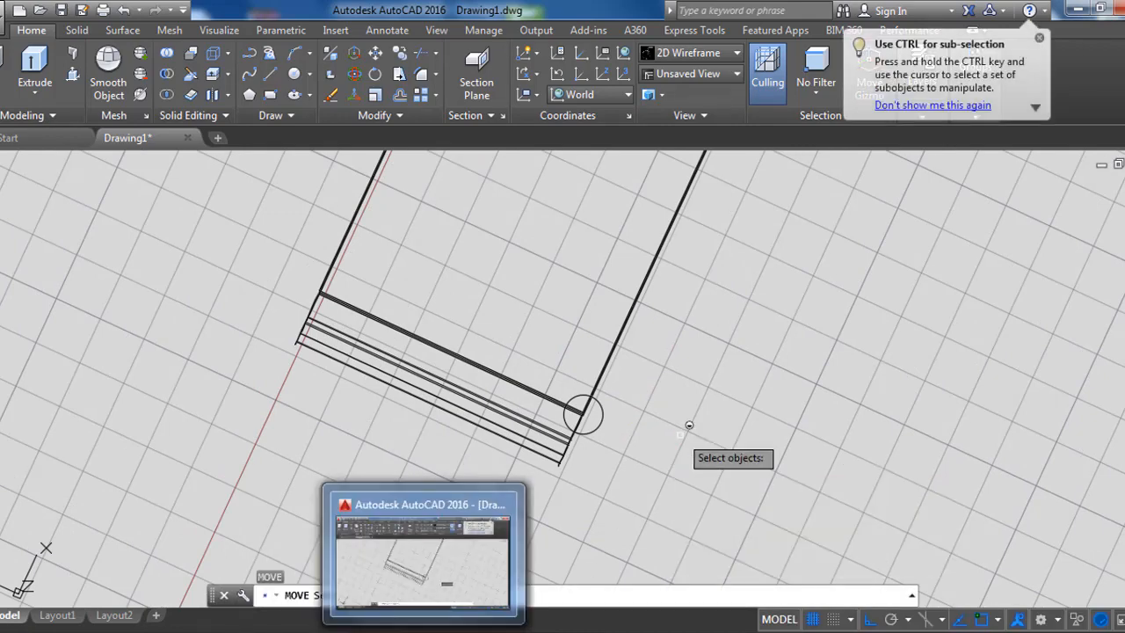
click(600, 425)
key(Return)
click(639, 461)
click(685, 447)
Step: Move the circle inward across the plate's width, clear of the long edge
key(Return)
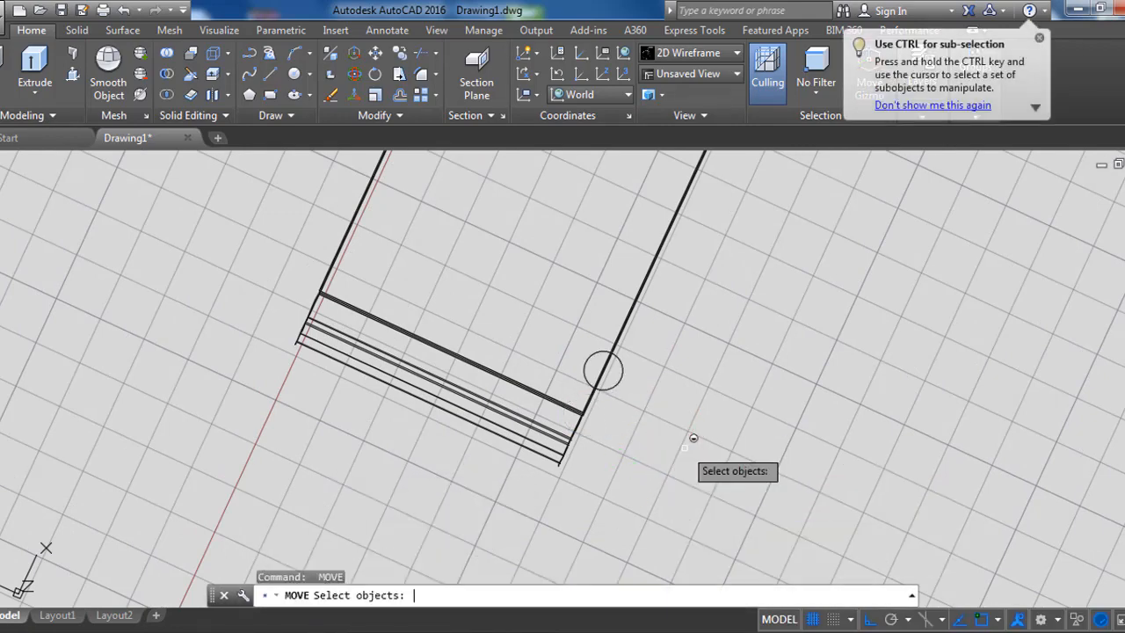
click(622, 373)
key(Return)
click(852, 437)
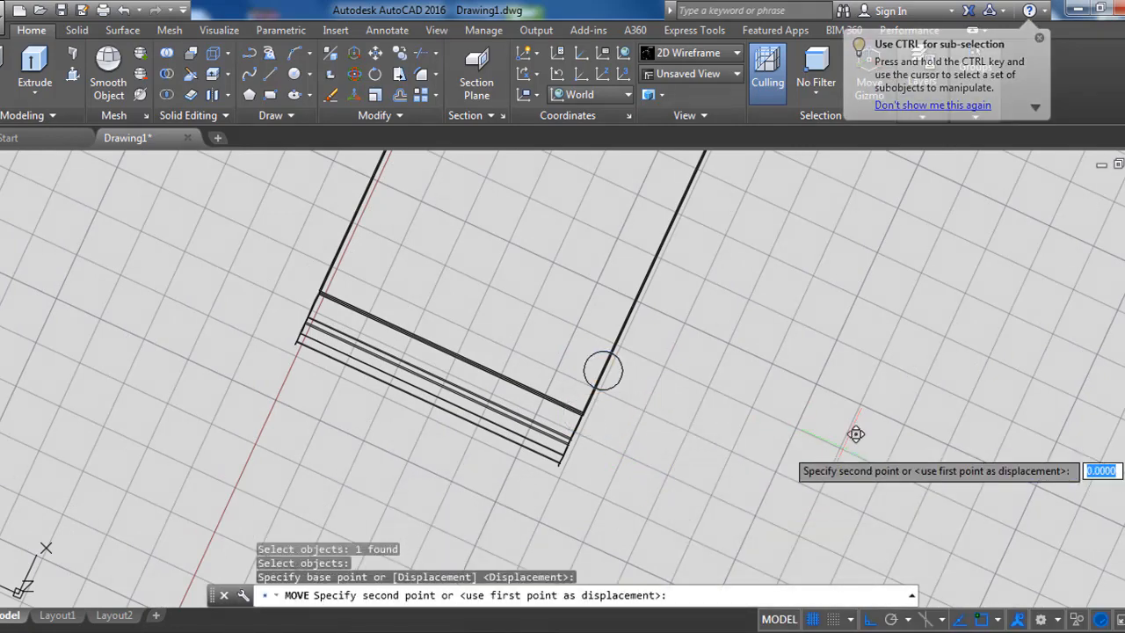
click(801, 430)
scroll(824, 391, down, 2)
mouse_move(818, 369)
middle_down()
mouse_move(688, 530)
mouse_move(678, 509)
middle_up()
text(MI)
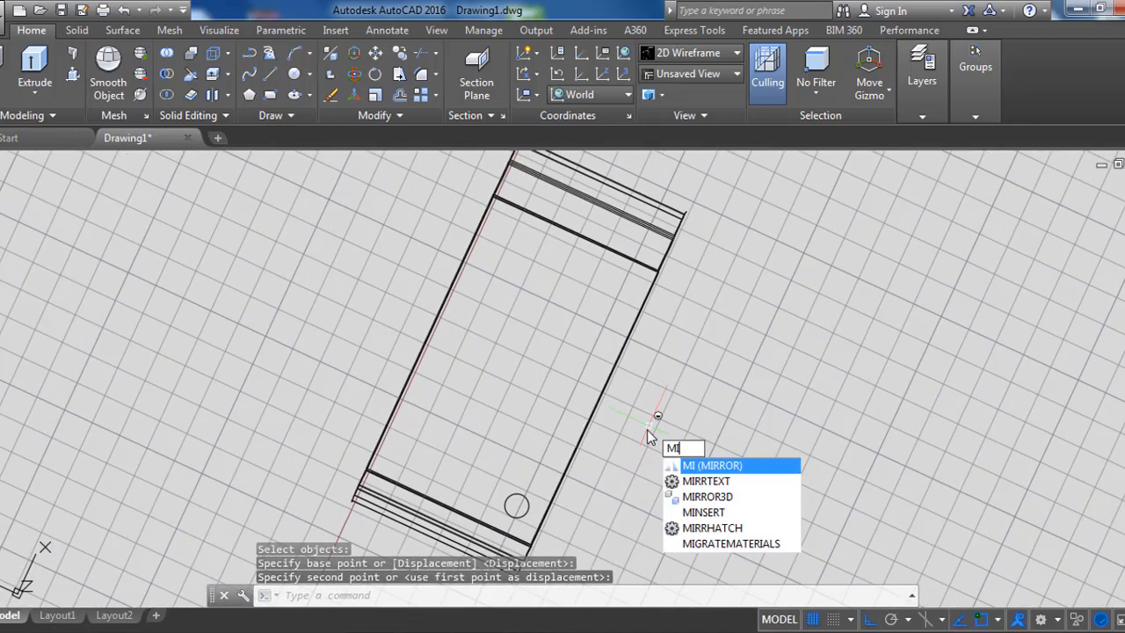
key(Escape)
scroll(648, 474, down, 2)
shift+middle_drag(653, 497, 557, 427)
scroll(592, 424, up, 4)
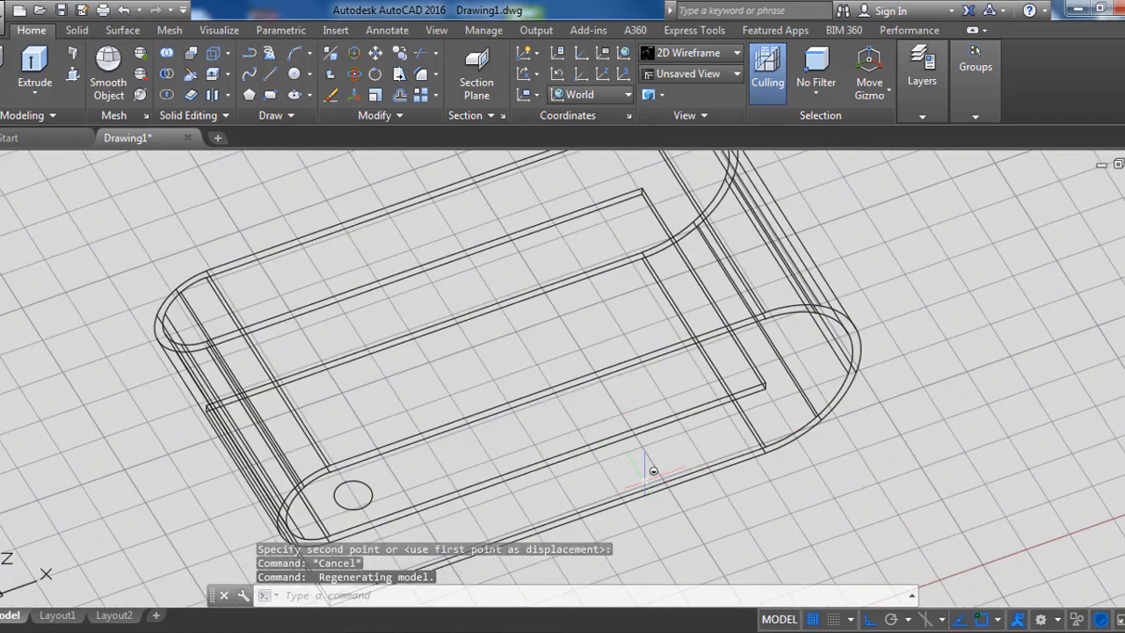
key(Return)
click(371, 484)
key(Return)
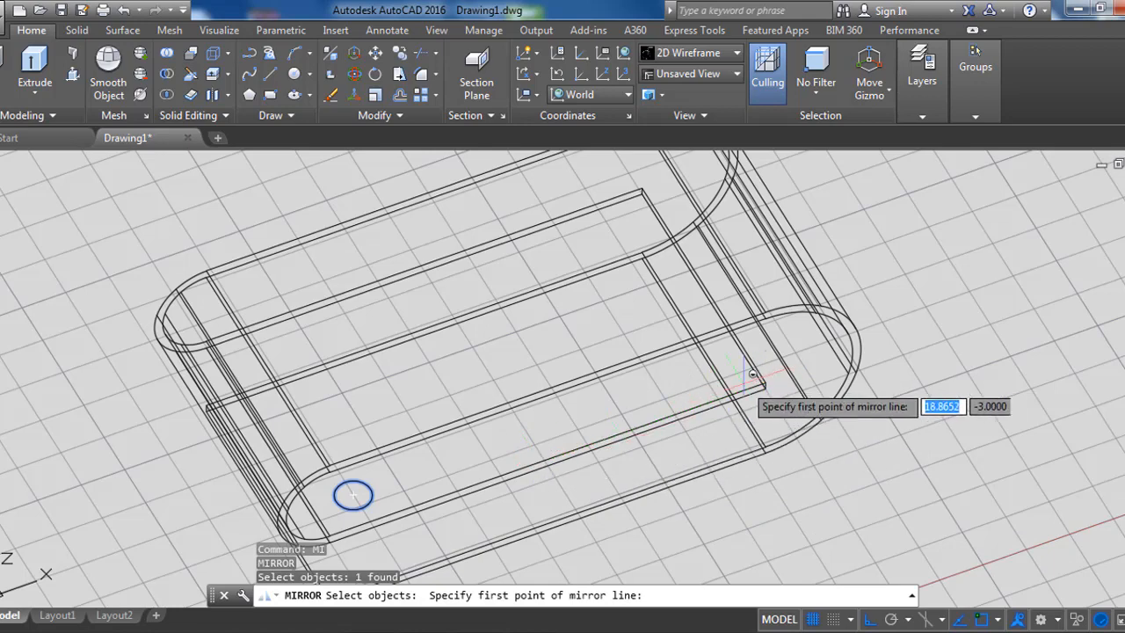
click(998, 620)
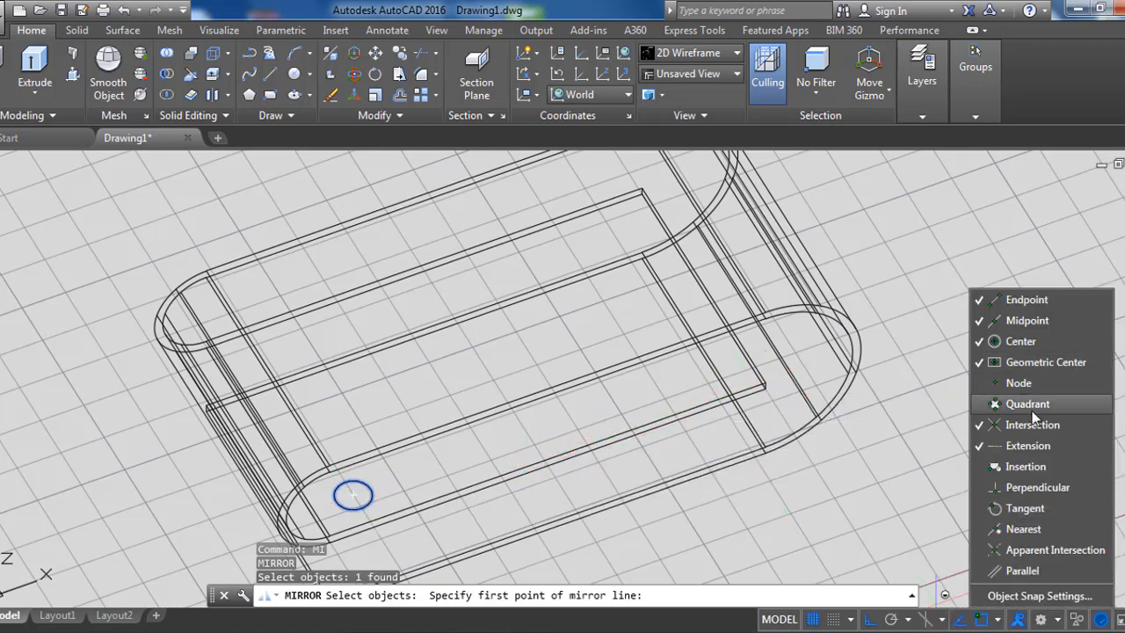
click(1054, 530)
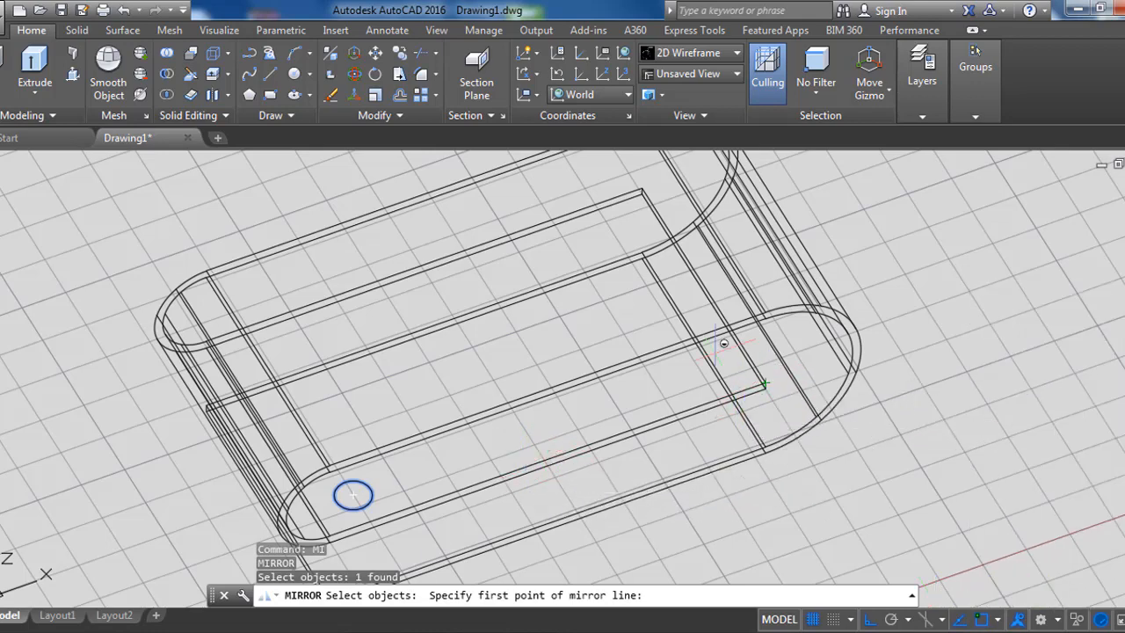
scroll(607, 491, down, 5)
middle_drag(607, 490, 434, 427)
scroll(483, 442, up, 6)
middle_click(439, 429)
scroll(576, 454, up, 2)
key(Escape)
scroll(432, 382, down, 3)
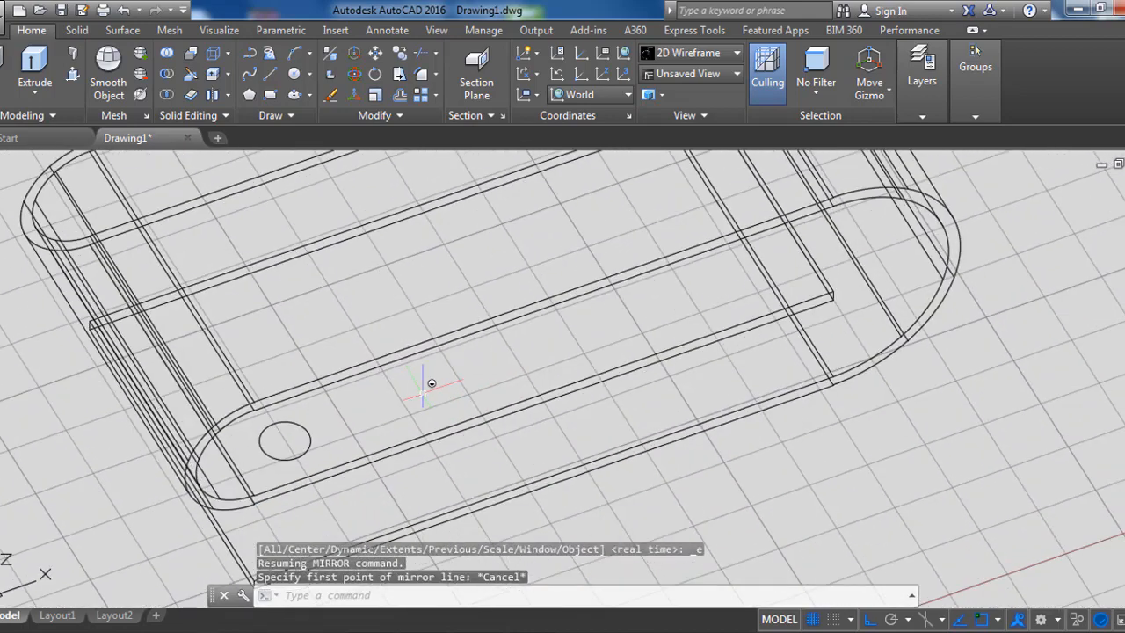
Step: Copy the circle about 4.04 along the plate's long edge, towards the plate's other end
text(co)
key(Return)
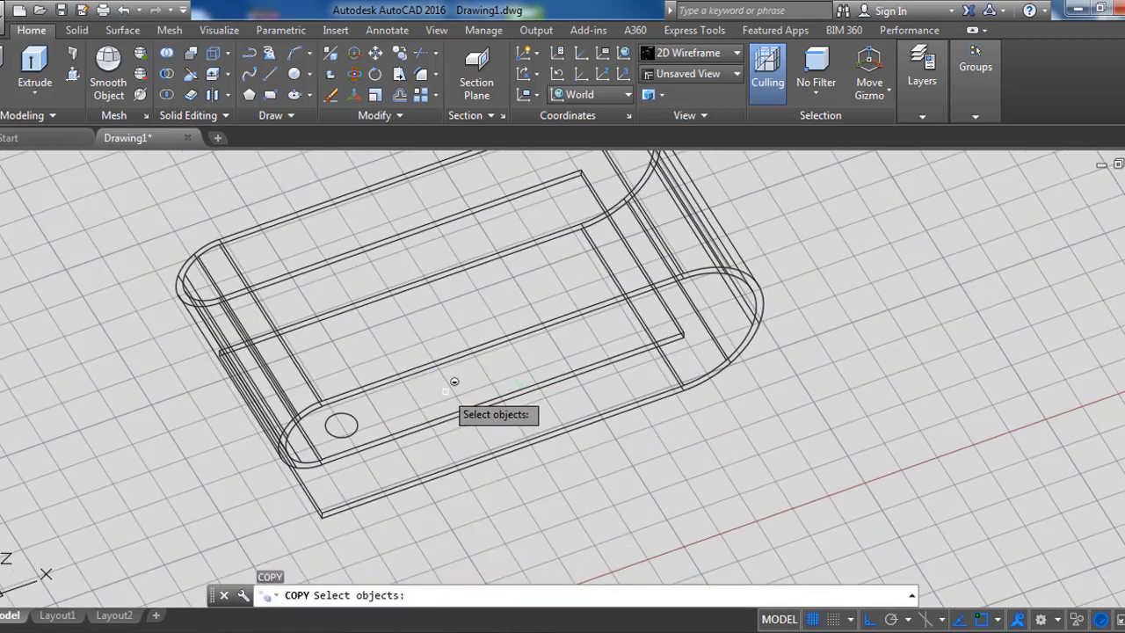
click(356, 423)
key(Return)
click(547, 528)
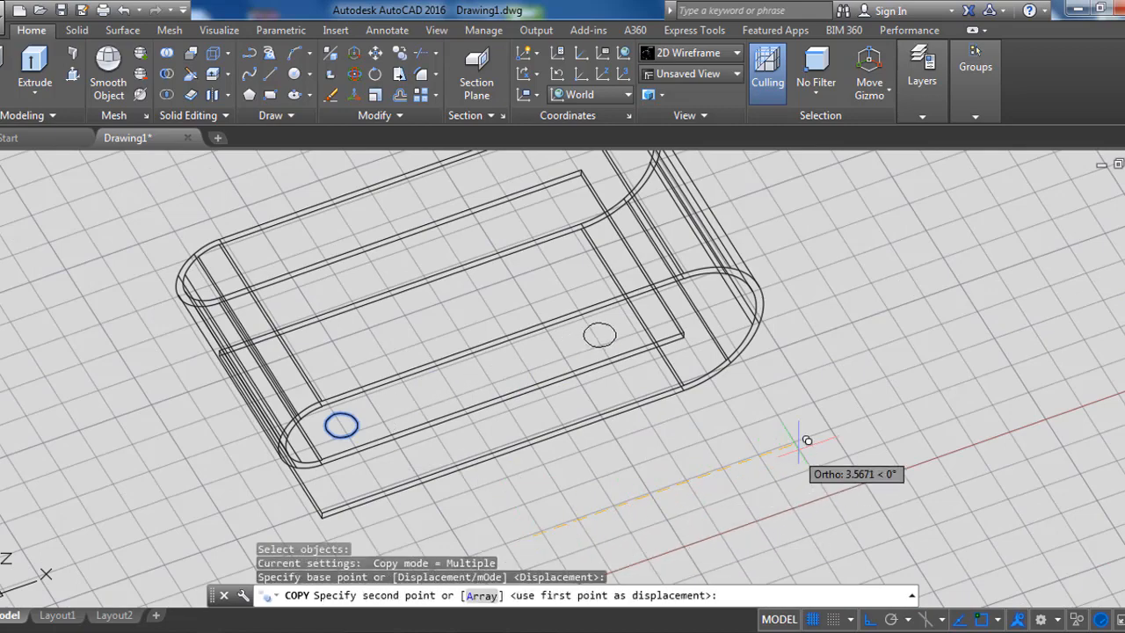
click(841, 433)
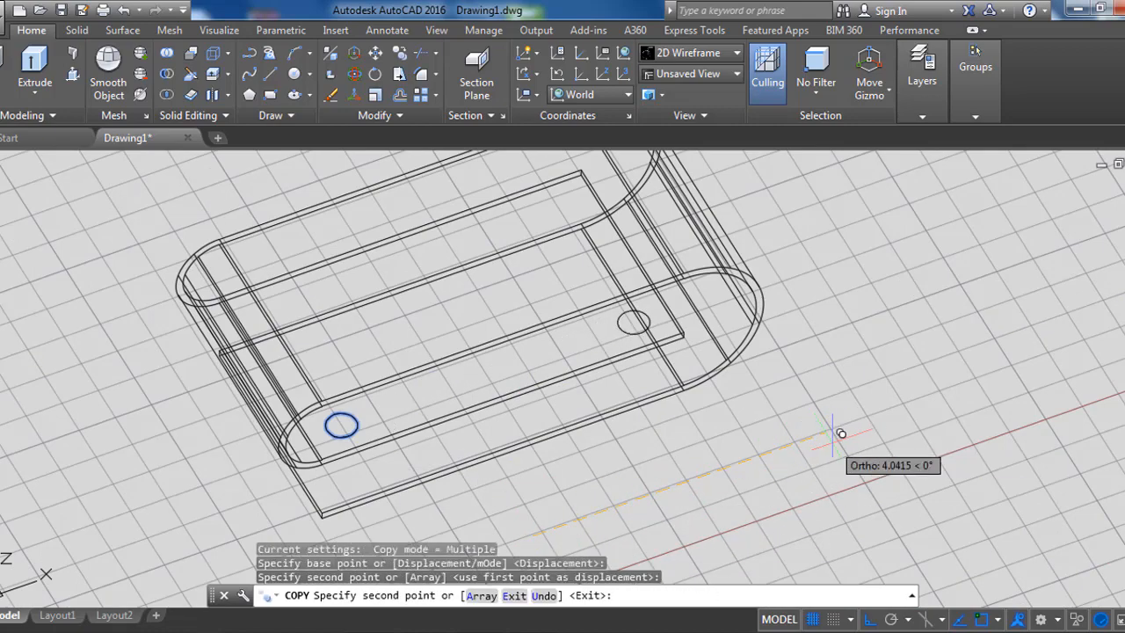
key(Return)
Step: Copy both circles about 1.9 across the plate's width so each of its four corners has a circle
key(Return)
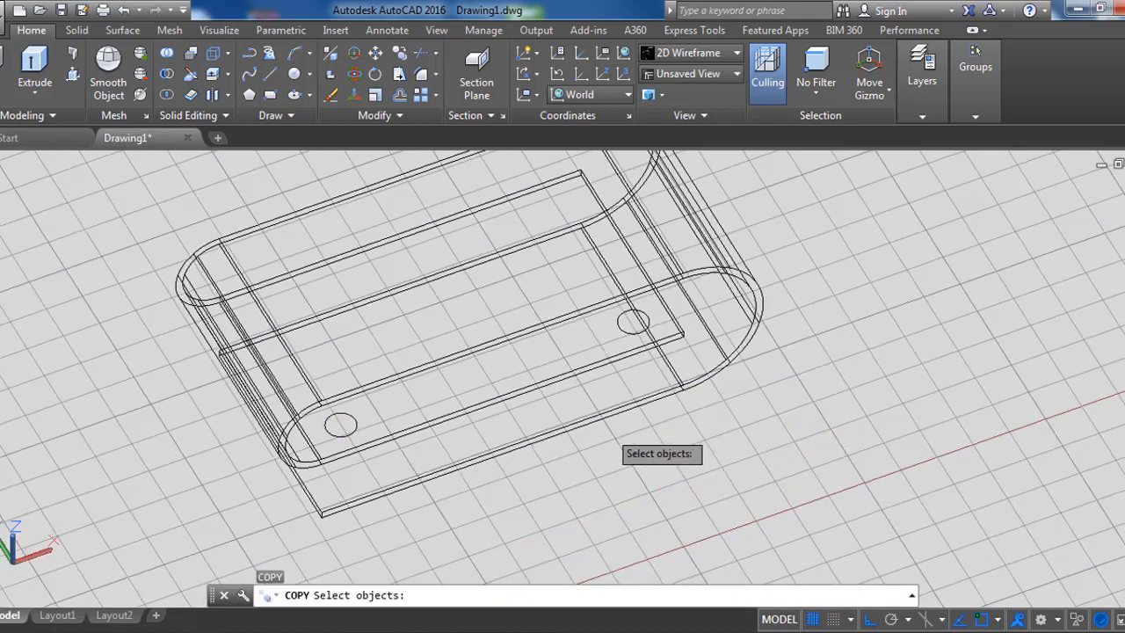
shift+middle_drag(619, 420, 718, 361)
click(712, 364)
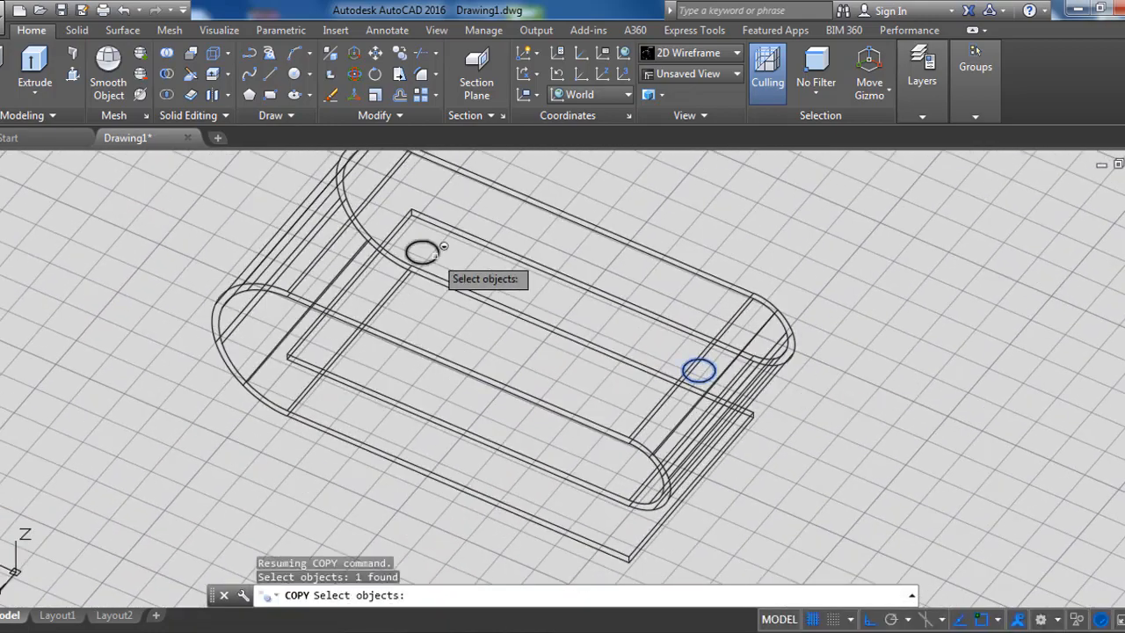
click(434, 255)
click(460, 246)
click(437, 252)
key(Return)
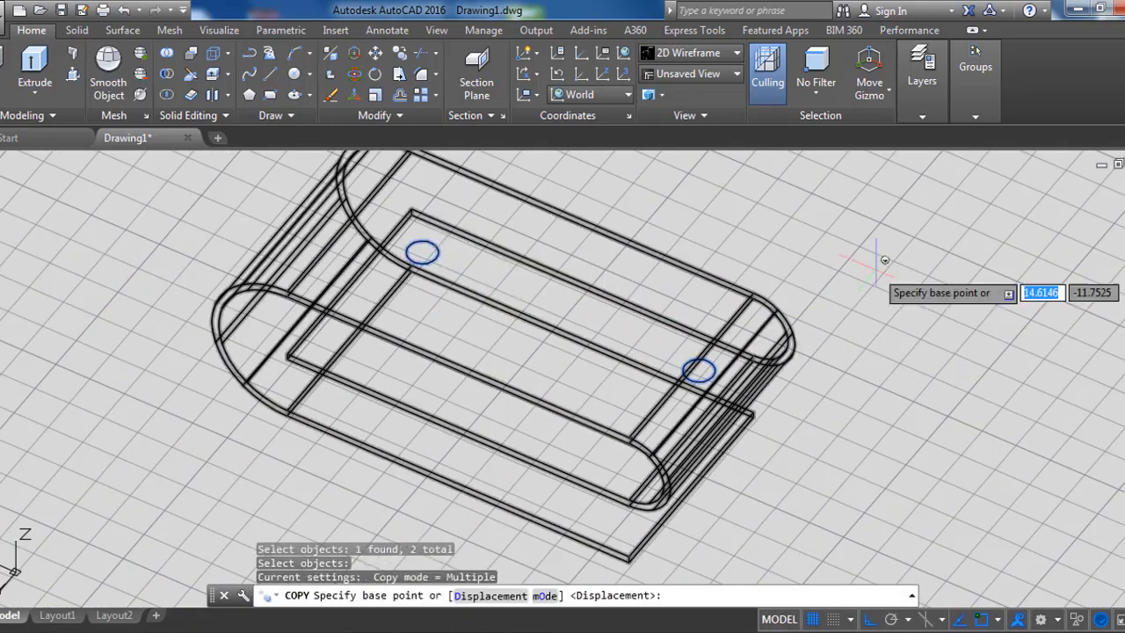
click(879, 259)
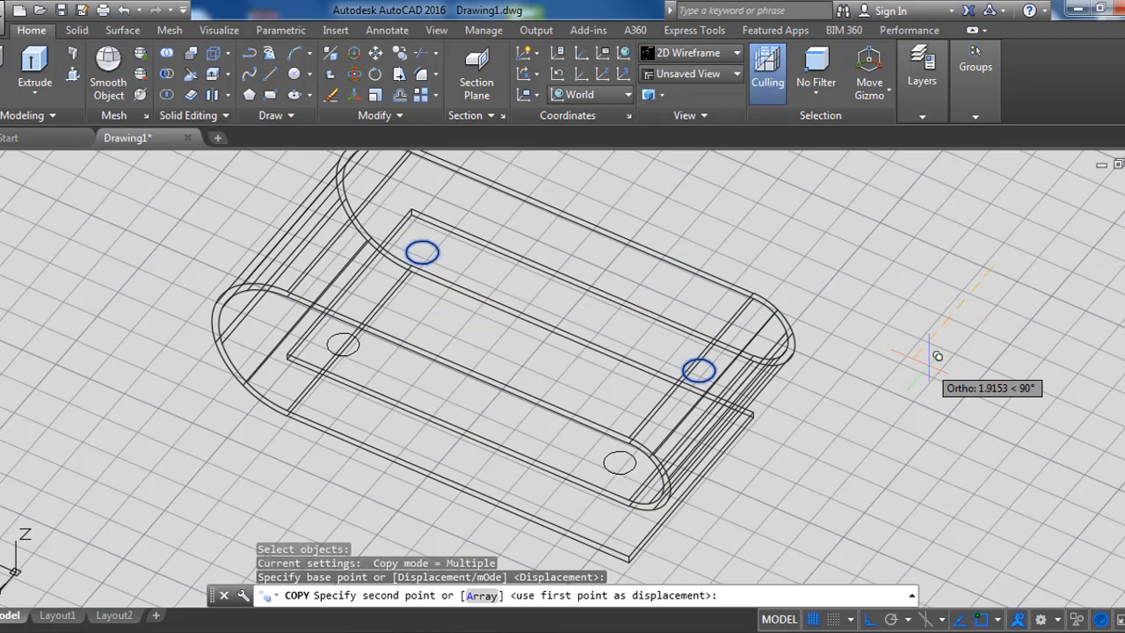
click(937, 355)
key(Escape)
Step: Extrude the four circles on the middle plate downward by 3
shift+middle_drag(934, 352, 920, 418)
text(t)
key(Return)
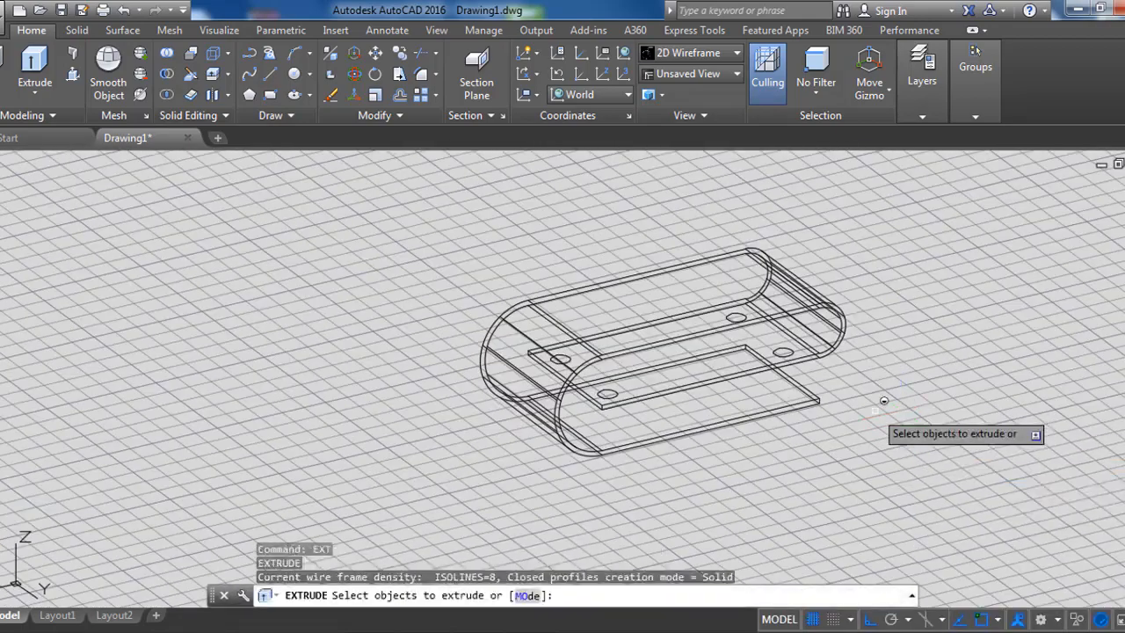
click(783, 352)
click(737, 318)
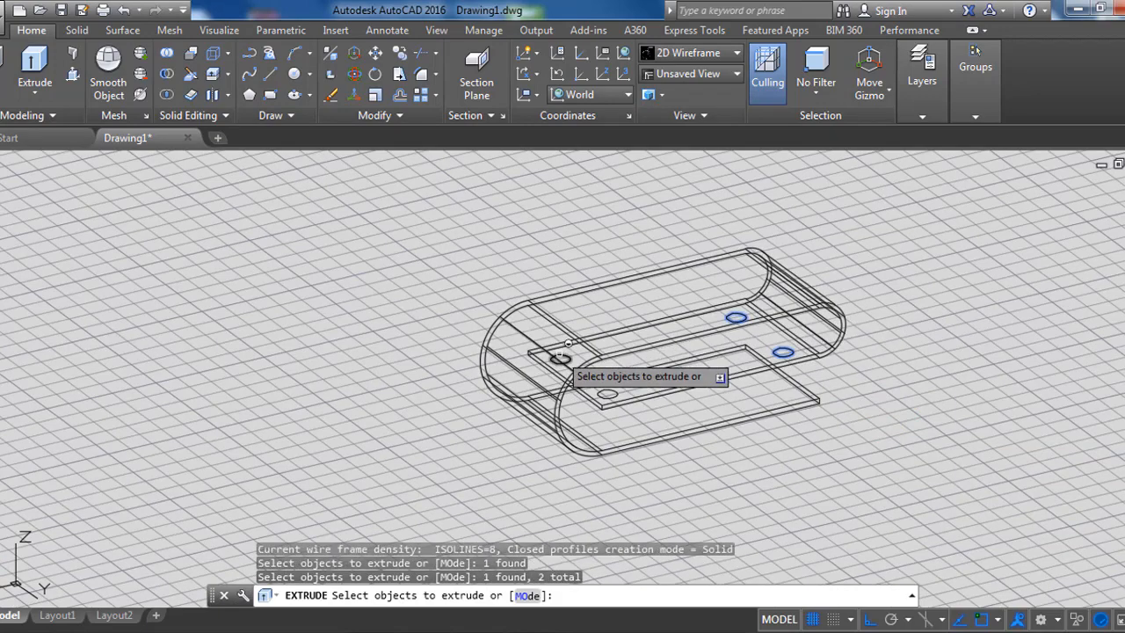
click(562, 359)
click(608, 393)
key(Return)
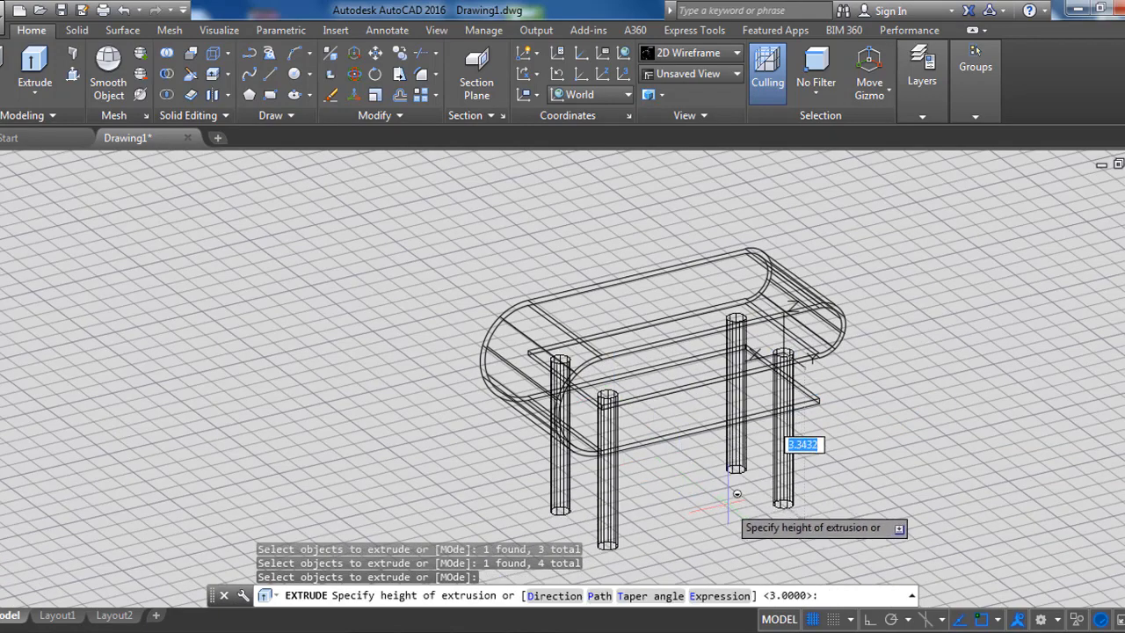
text(3)
key(Return)
Step: Undo the extrusion of the four circles
shift+middle_drag(727, 489, 753, 457)
key(ctrl+z)
key(ctrl+z)
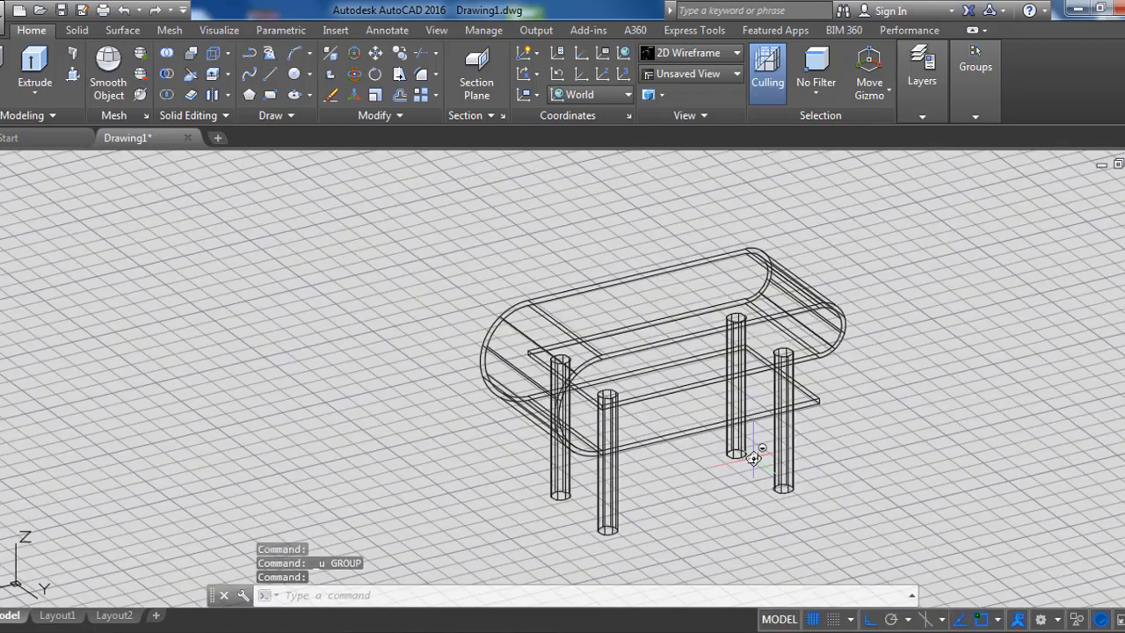
Step: Extrude the four circles downward to a height of 2.3 to form the legs
key(Return)
shift+middle_drag(571, 498, 705, 463)
click(416, 264)
click(832, 455)
key(Return)
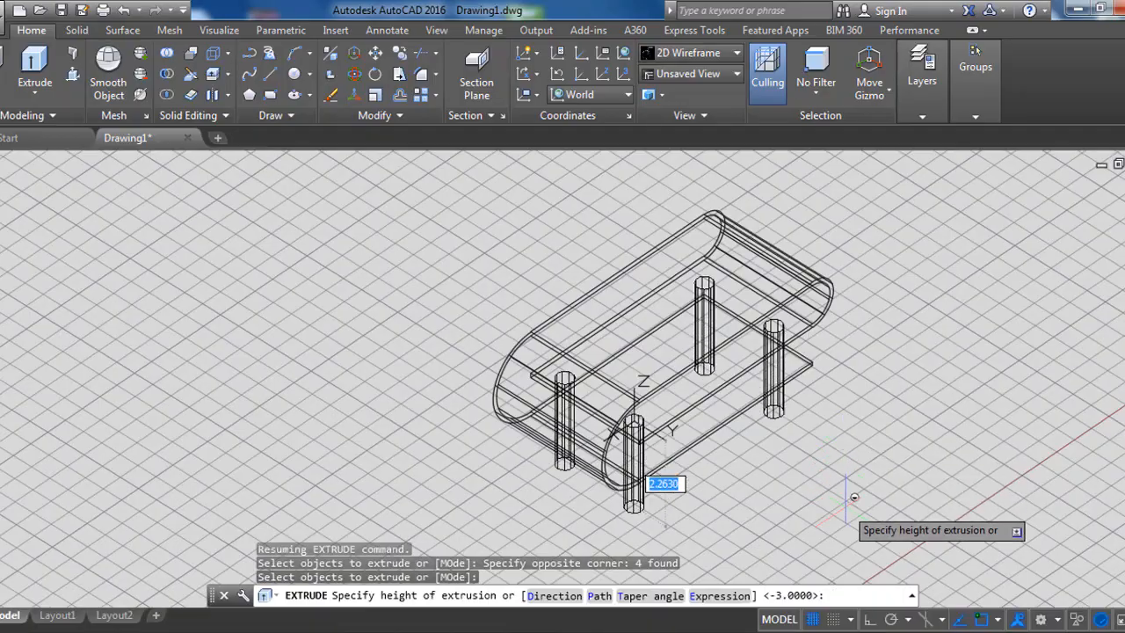
key(Return)
Step: Start an edge fillet on a free corner edge of the bottom plate and set its radius to 0.3
shift+middle_drag(853, 497, 804, 435)
scroll(844, 384, up, 5)
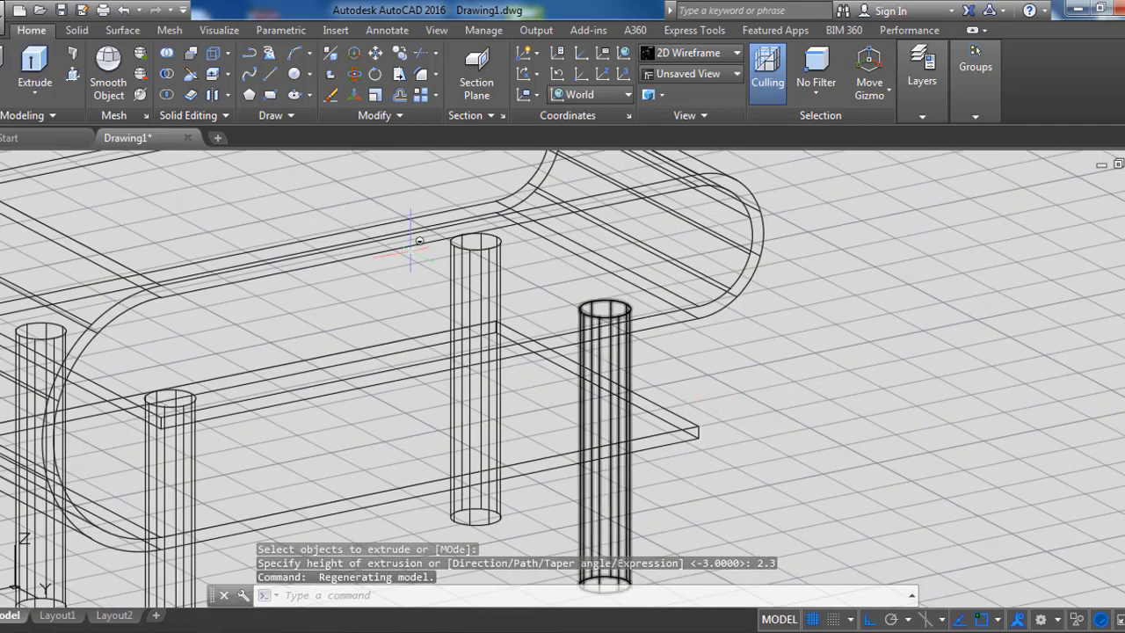
click(77, 29)
click(616, 74)
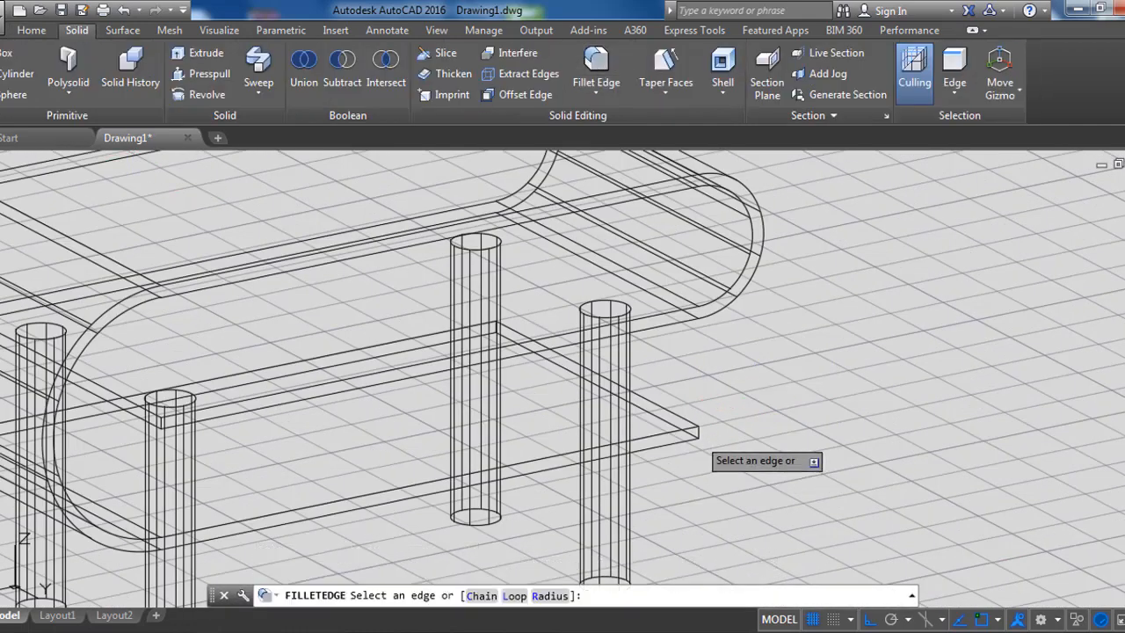
text(r)
key(Return)
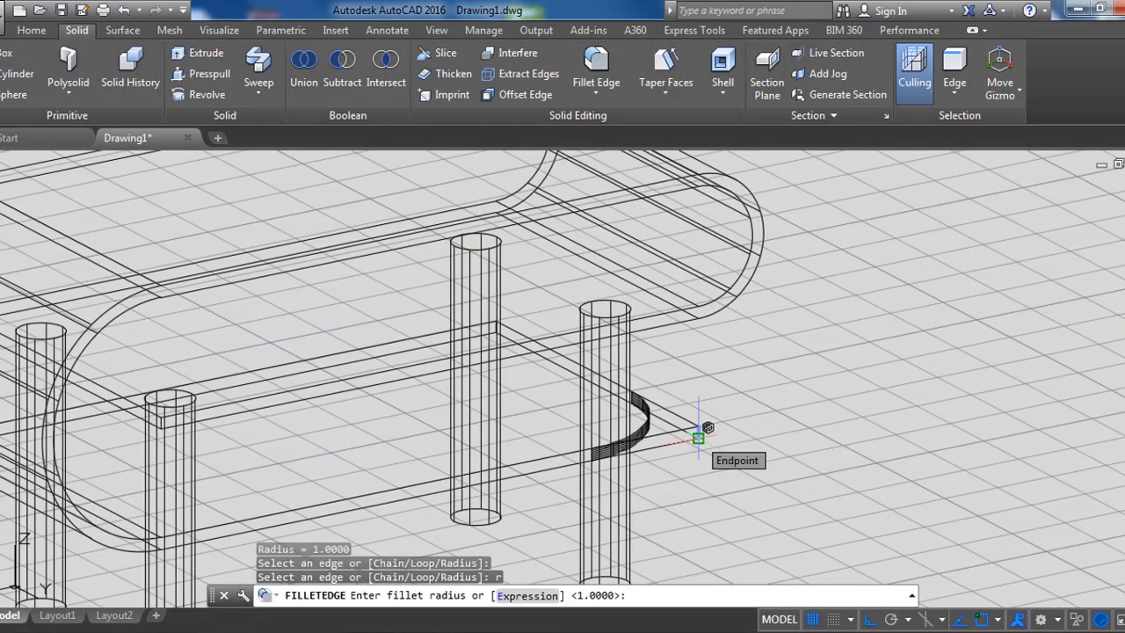
text(.5)
key(Return)
text(r)
key(Return)
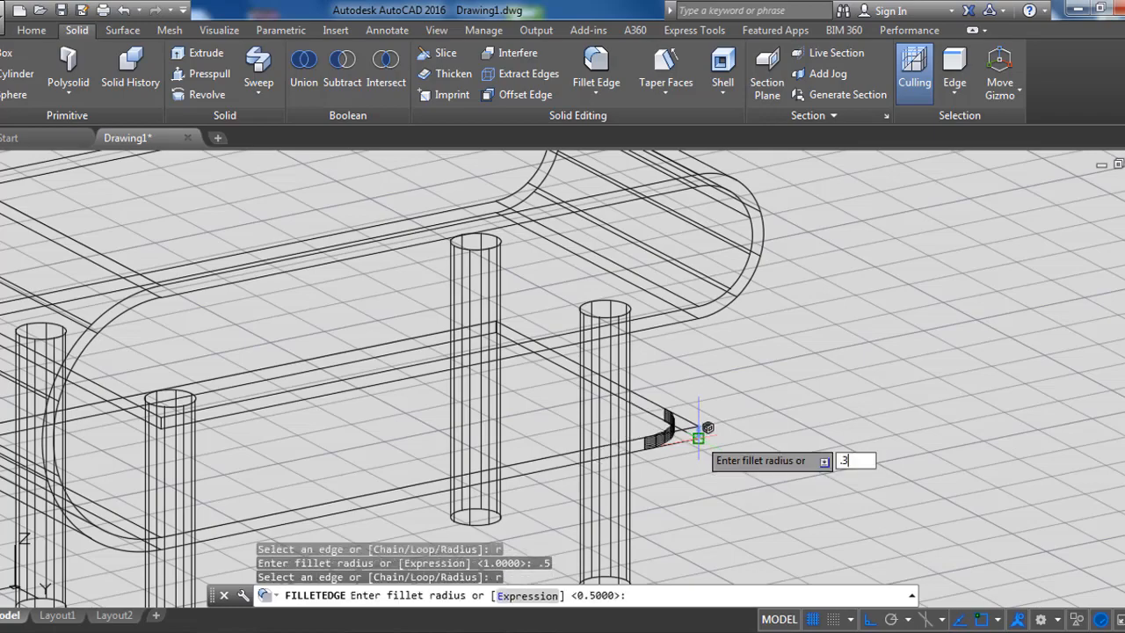
key(Return)
Step: Add the remaining free corner edges of the bottom and middle plates to the fillet and apply it to all four
scroll(697, 431, down, 6)
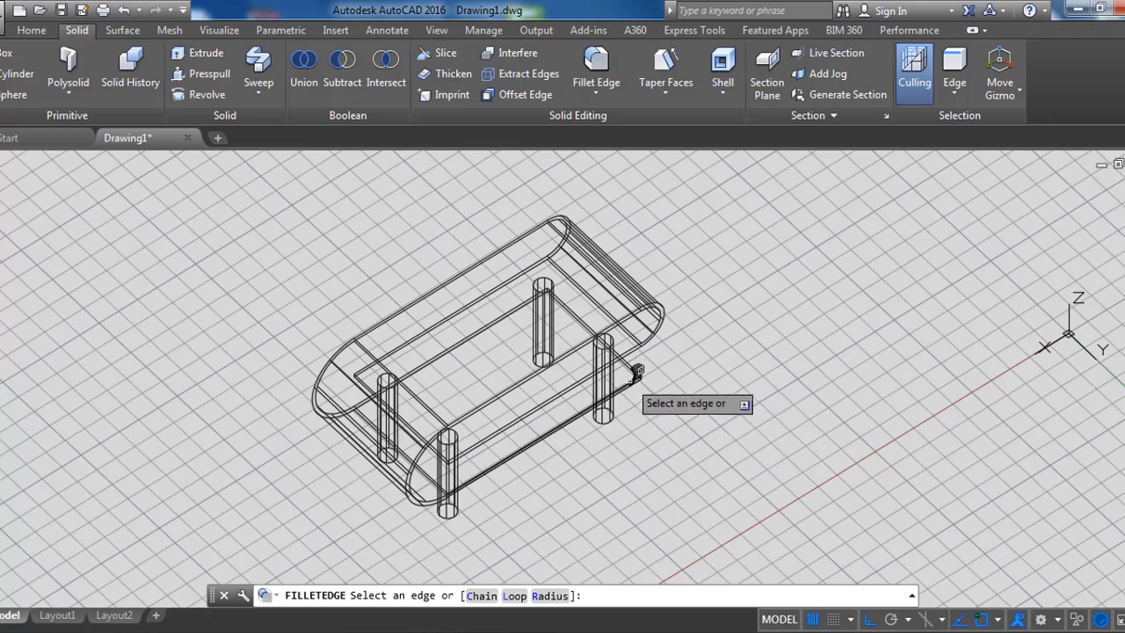
shift+middle_drag(660, 412, 683, 360)
scroll(479, 415, up, 8)
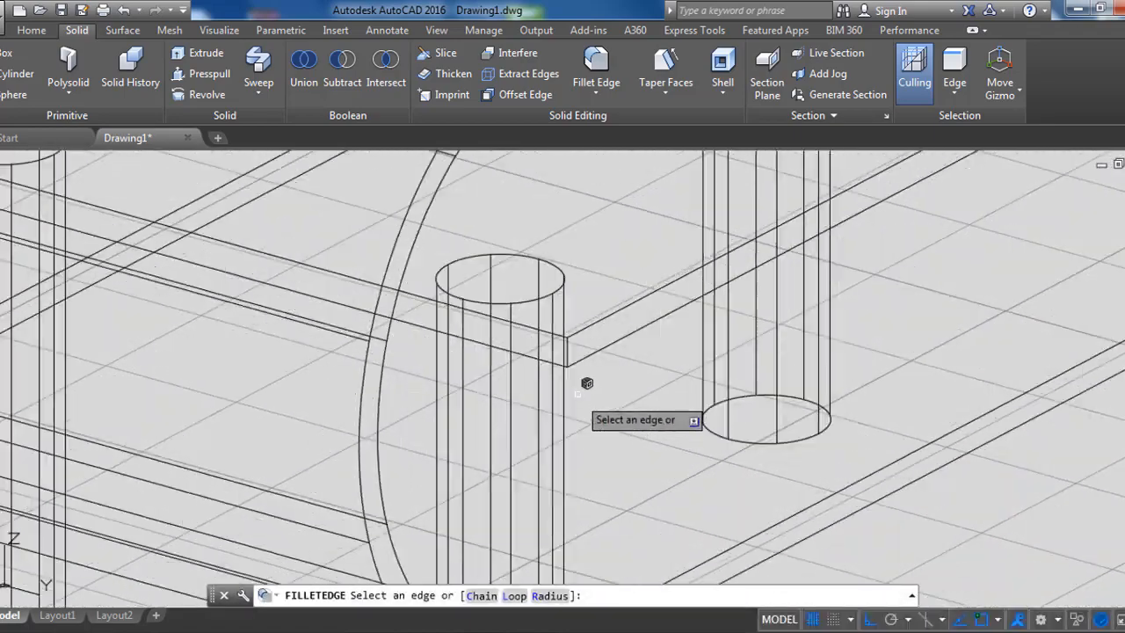
scroll(571, 405, down, 4)
scroll(274, 312, up, 4)
click(255, 288)
scroll(459, 376, down, 8)
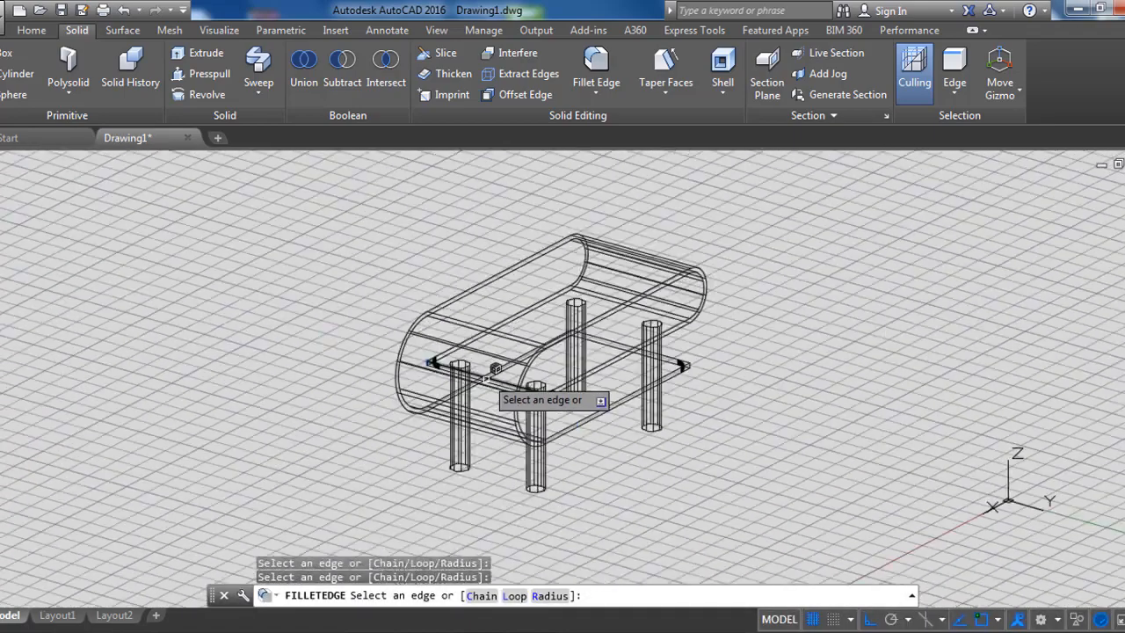
scroll(559, 342, up, 10)
scroll(569, 331, up, 4)
click(400, 250)
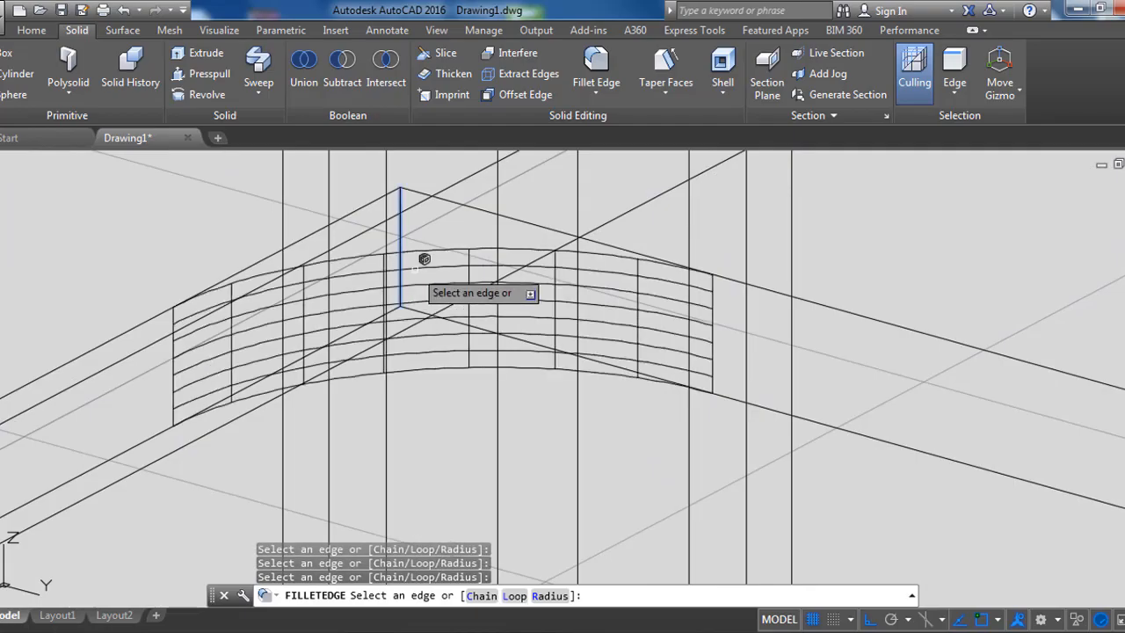
key(Return)
key(Return)
Step: Create a large rectangular planar surface on the ground plane, extending well beyond the table on all sides
scroll(607, 410, down, 10)
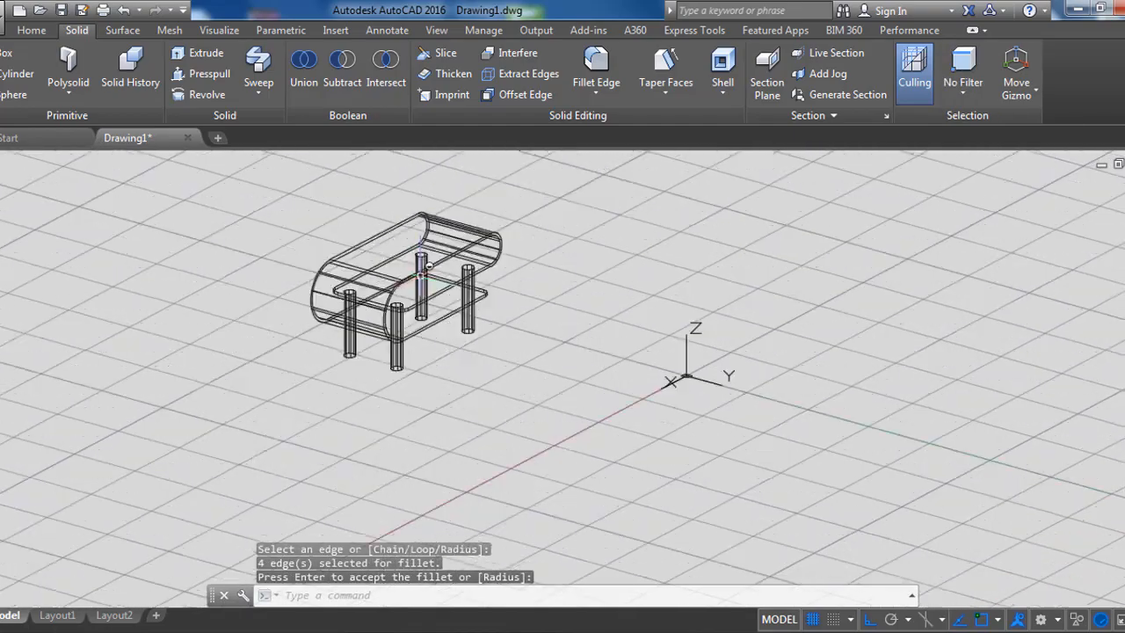
shift+middle_drag(299, 320, 675, 293)
scroll(676, 295, down, 5)
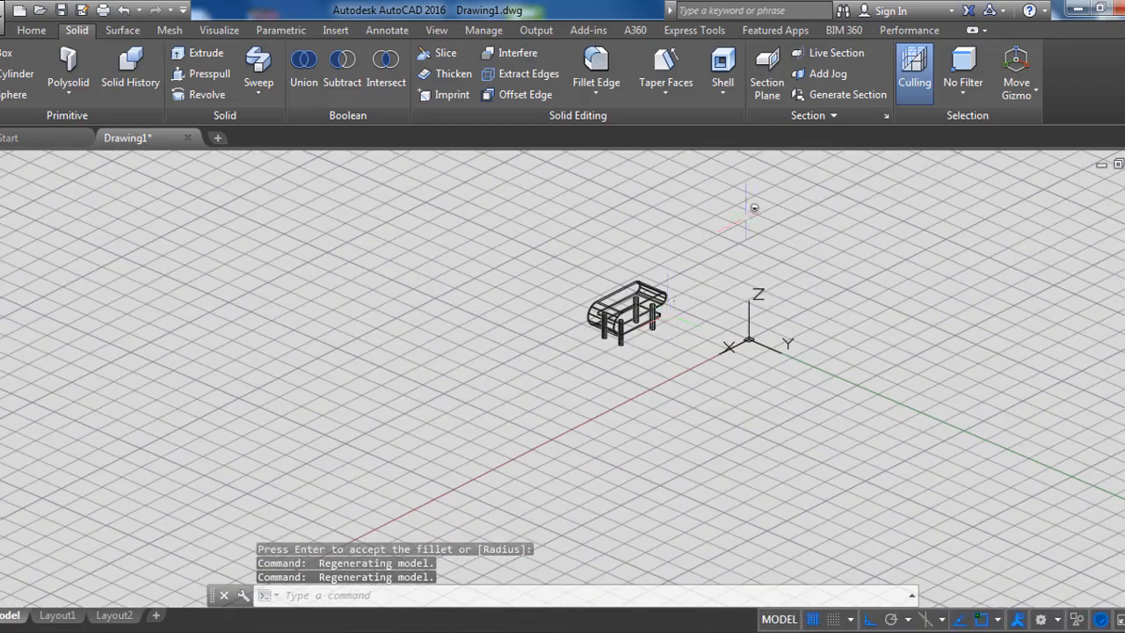
shift+middle_drag(753, 208, 738, 351)
click(123, 31)
click(52, 55)
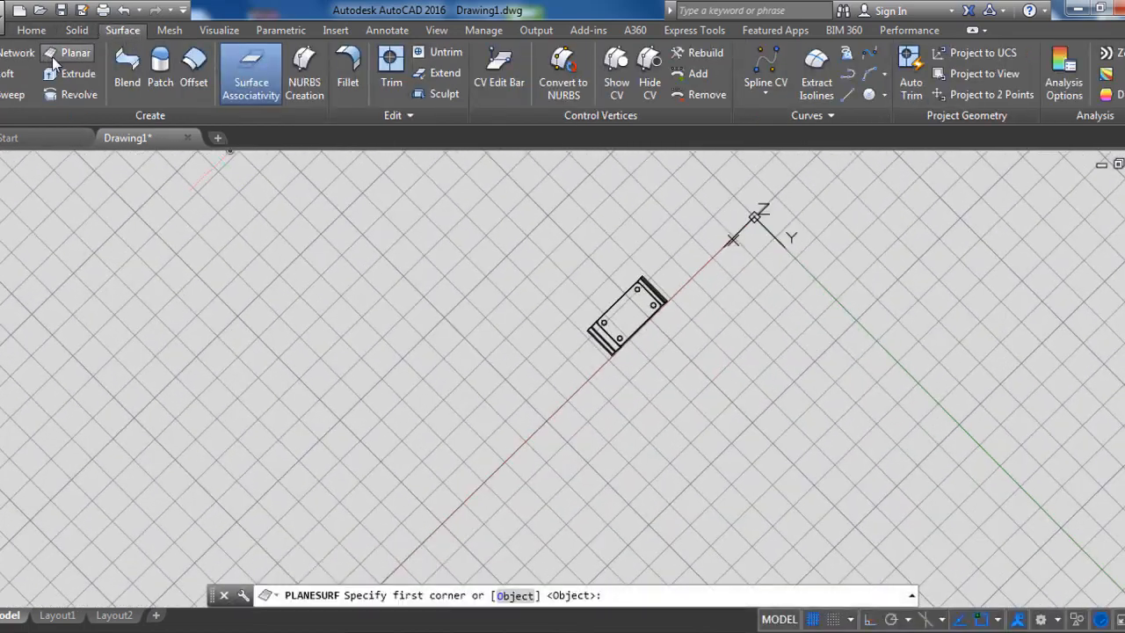
click(51, 273)
middle_drag(1055, 352, 861, 350)
click(1021, 355)
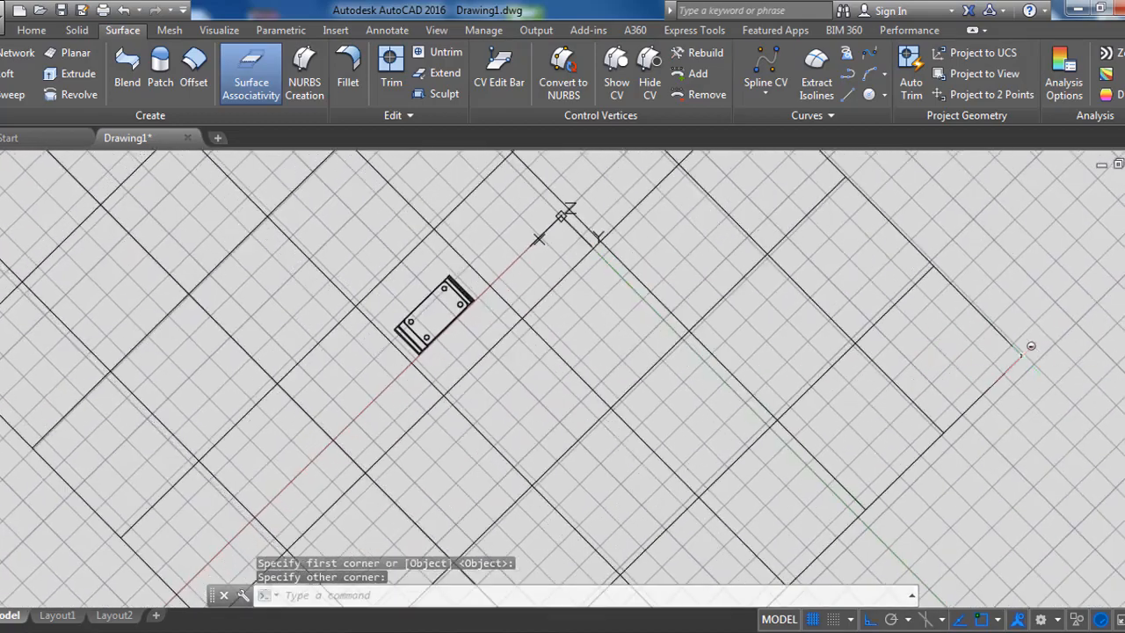
Step: Move the table body and its four legs vertically down towards the planar surface
shift+middle_drag(513, 358, 453, 334)
scroll(442, 337, up, 2)
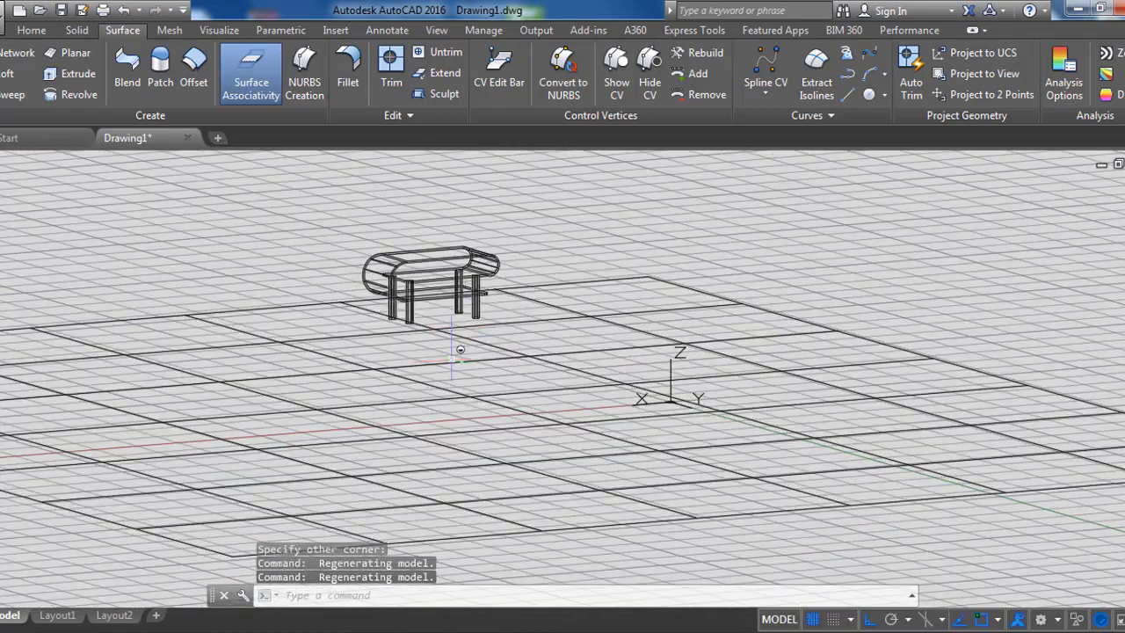
scroll(452, 346, up, 4)
scroll(548, 376, down, 2)
text(m)
key(Return)
click(292, 199)
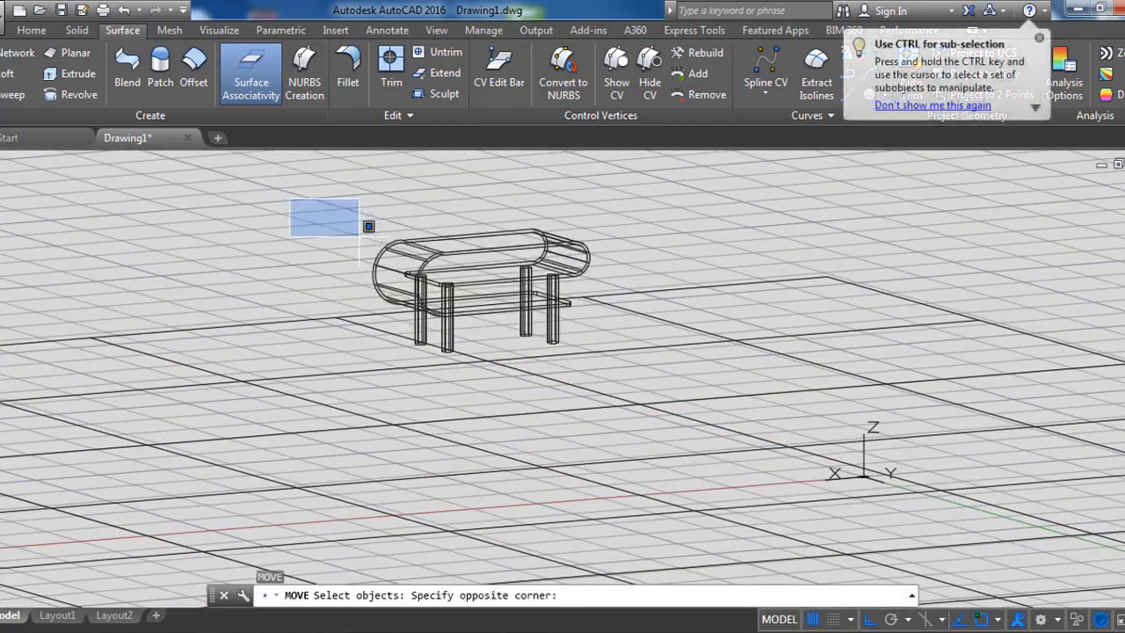
click(672, 420)
key(Return)
click(734, 205)
click(768, 369)
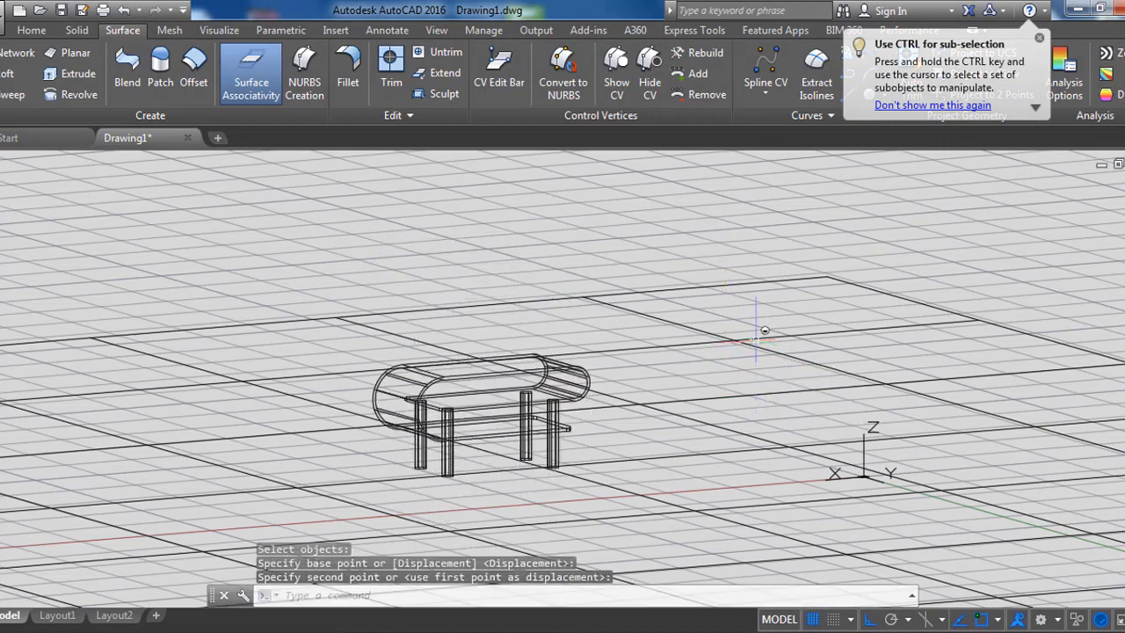
key(Escape)
Step: Set the visual style to Shaded
click(53, 30)
click(684, 54)
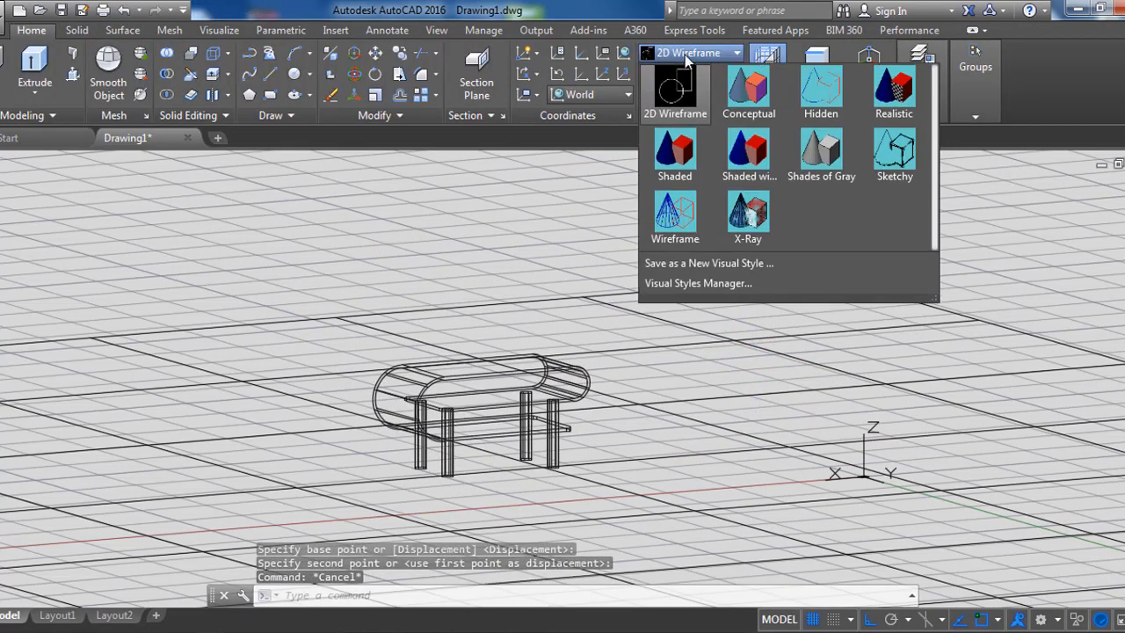
click(674, 153)
Step: Move the table body and legs about 0.95 further down along Z towards the floor surface
key(Return)
click(249, 234)
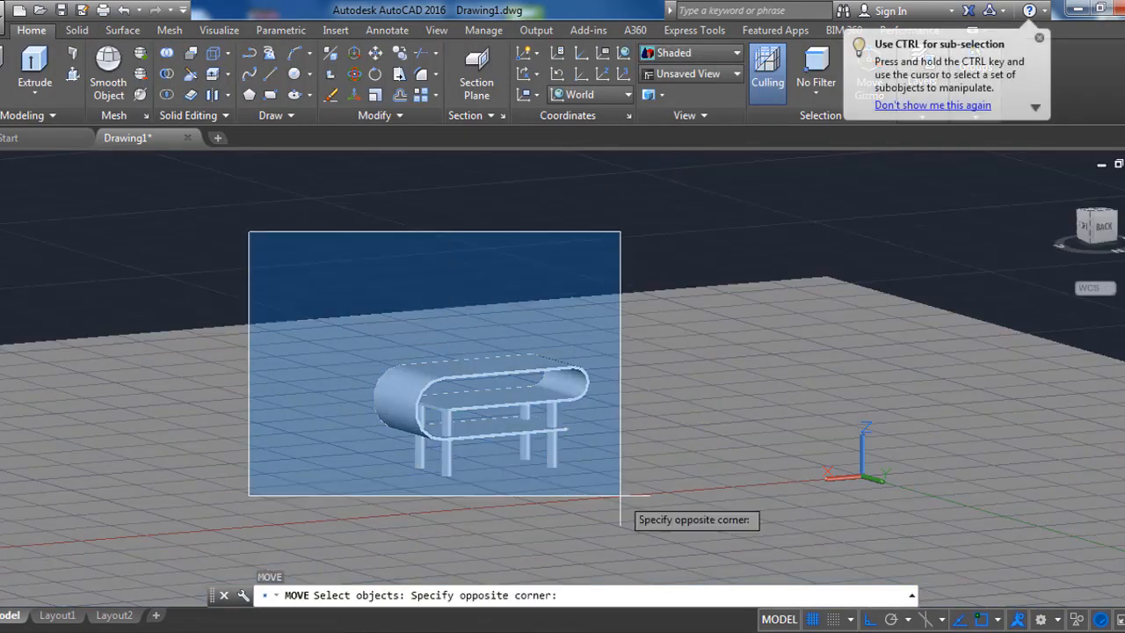
click(620, 447)
key(Return)
click(764, 180)
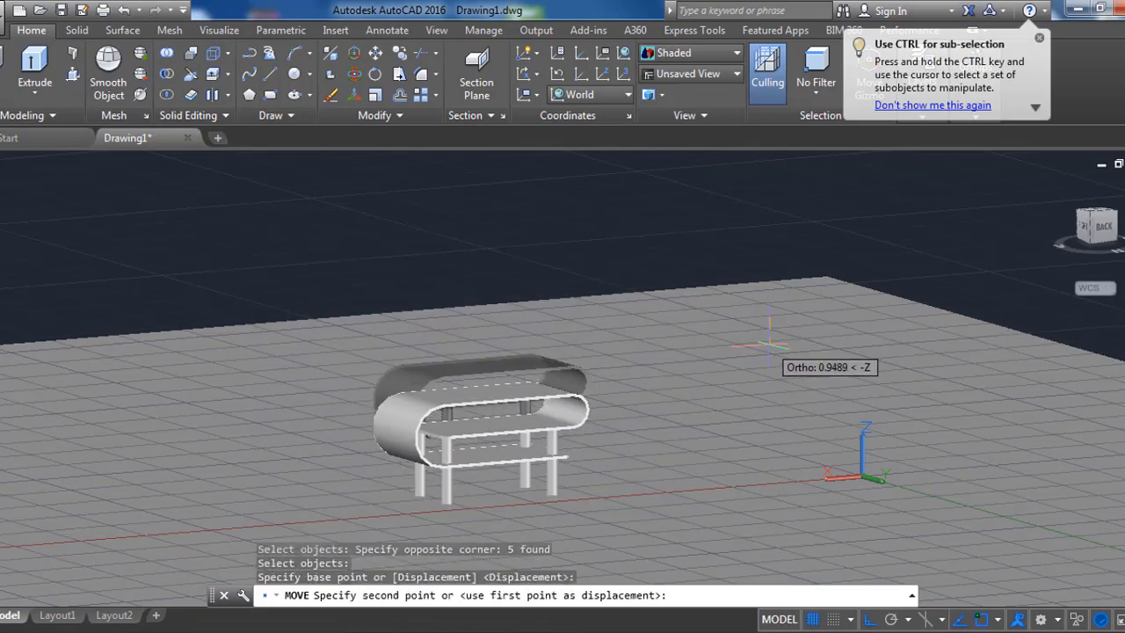
click(769, 349)
scroll(549, 474, up, 3)
shift+middle_drag(550, 448, 814, 403)
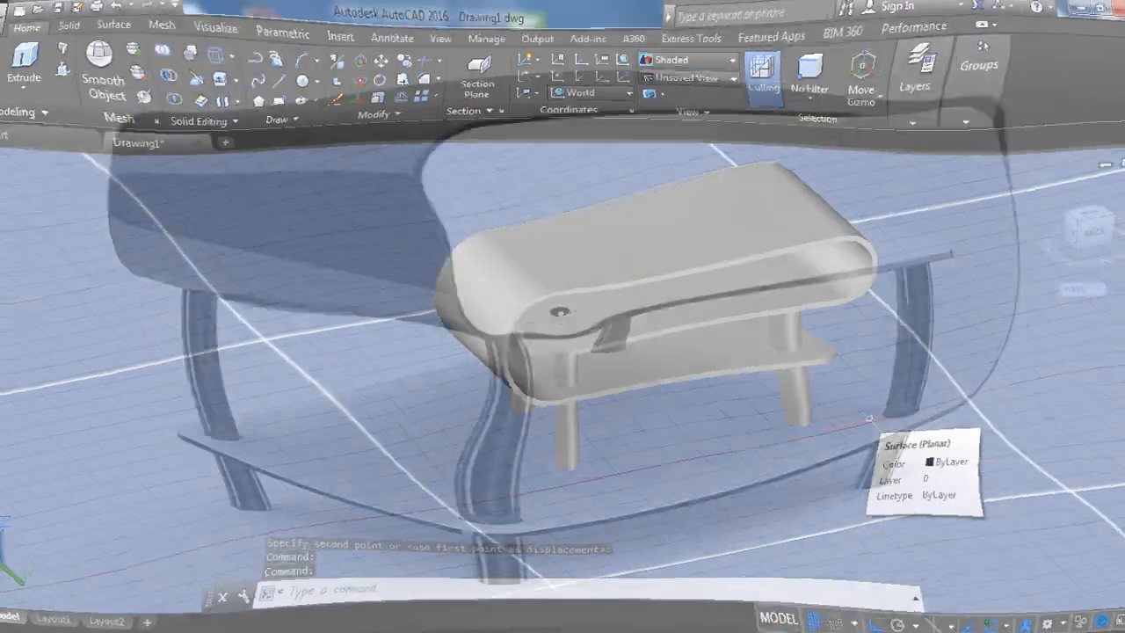